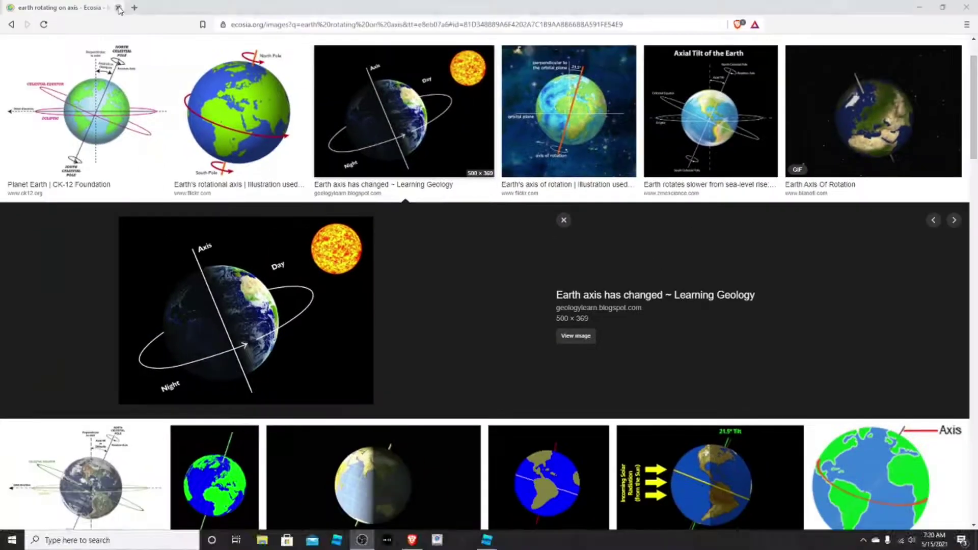
# - Start a play test and toggle the world between day and night with the DAY and NIGHT buttons
pyautogui.click(118, 8)
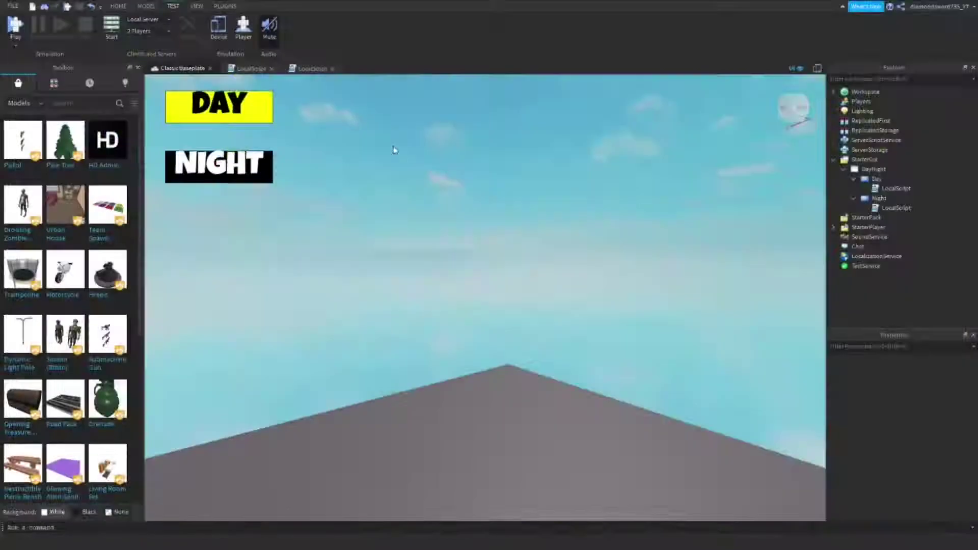
pyautogui.press('F5')
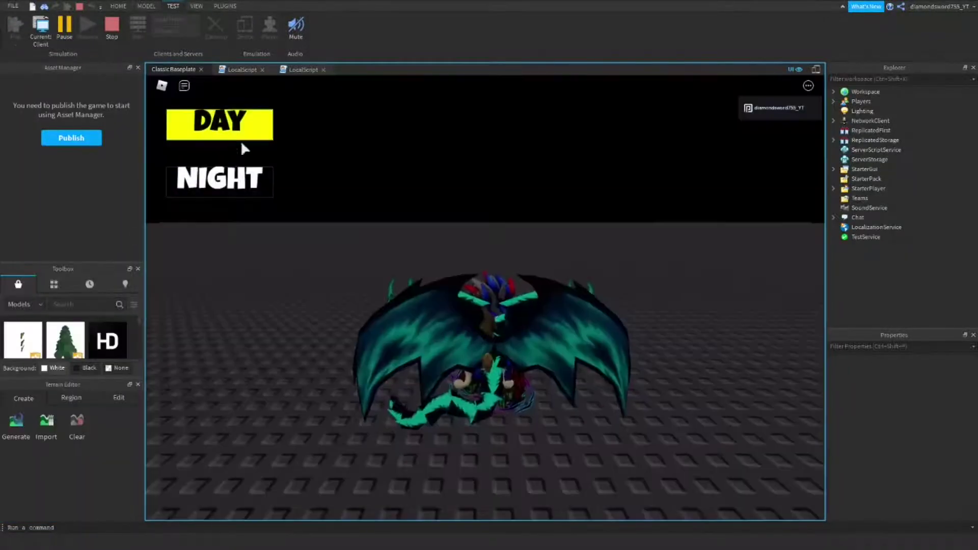
pyautogui.click(230, 126)
pyautogui.click(222, 181)
pyautogui.click(244, 195)
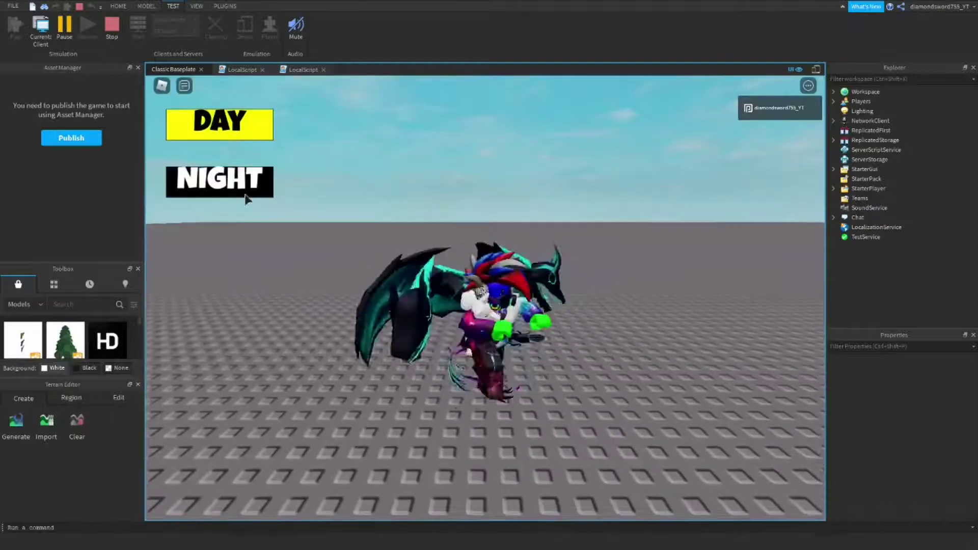
pyautogui.click(229, 127)
pyautogui.click(221, 180)
pyautogui.click(236, 138)
pyautogui.click(229, 184)
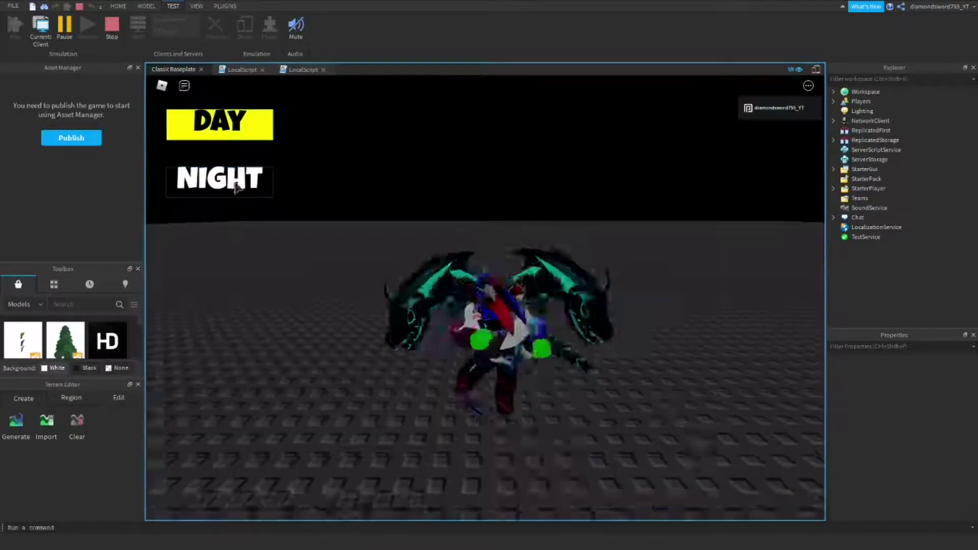
pyautogui.click(233, 133)
pyautogui.click(221, 180)
pyautogui.click(233, 127)
pyautogui.click(239, 128)
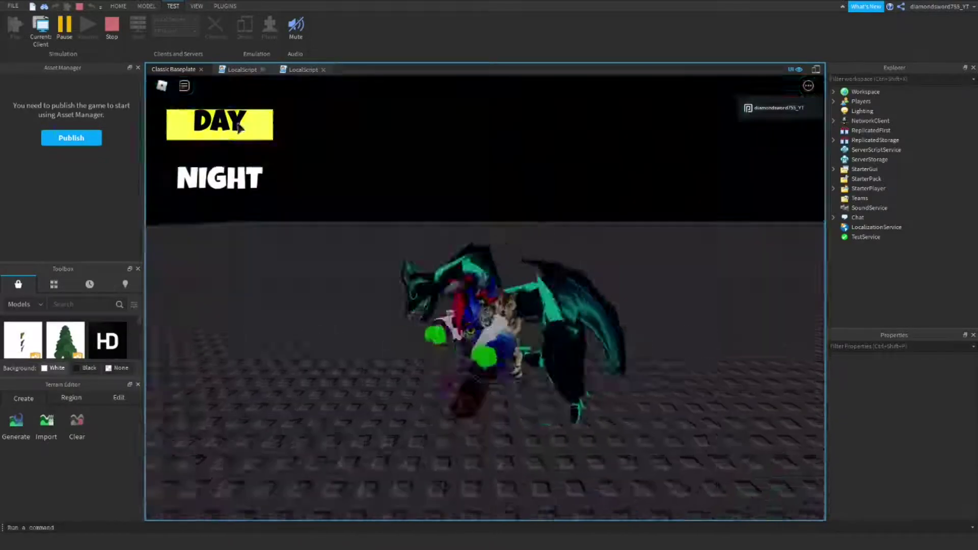
pyautogui.click(238, 129)
pyautogui.scroll(5, 490, 243)
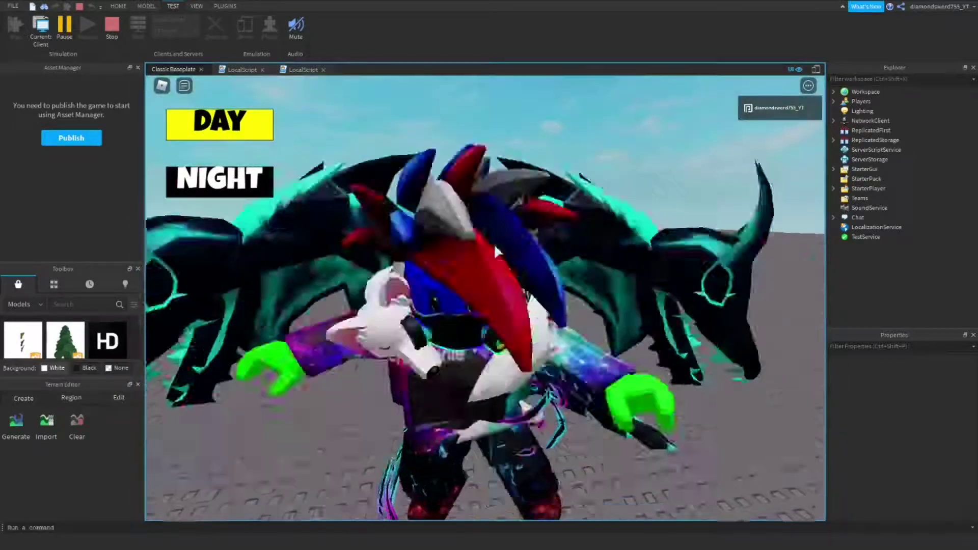
pyautogui.scroll(-8, 494, 244)
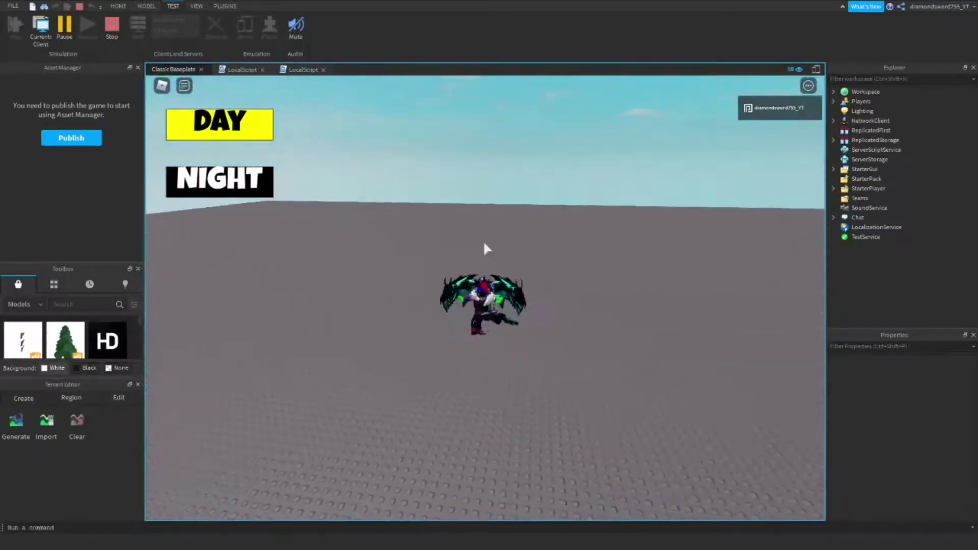
# - Orbit around the character, walk it, and switch between day and night again
pyautogui.moveTo(483, 241)
pyautogui.mouseDown(button='right')
pyautogui.moveTo(510, 269)
pyautogui.moveTo(422, 246)
pyautogui.mouseUp(button='right')
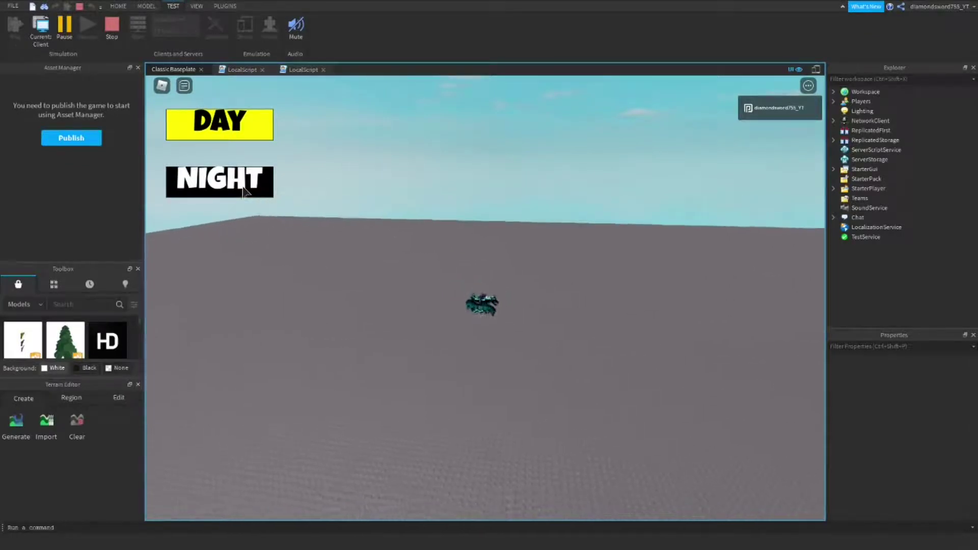
pyautogui.moveTo(413, 230); pyautogui.dragTo(429, 228, button='right')
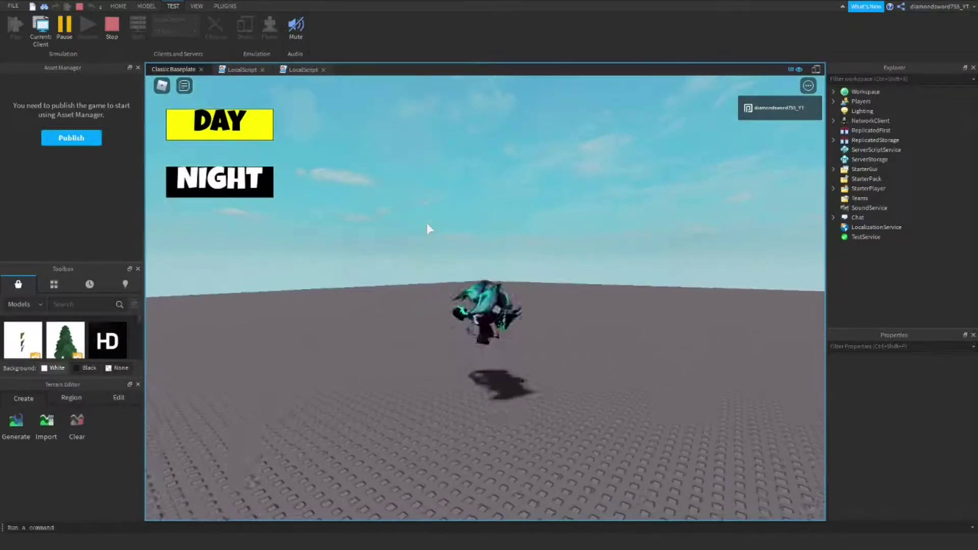
pyautogui.moveTo(428, 222); pyautogui.dragTo(405, 211, button='right')
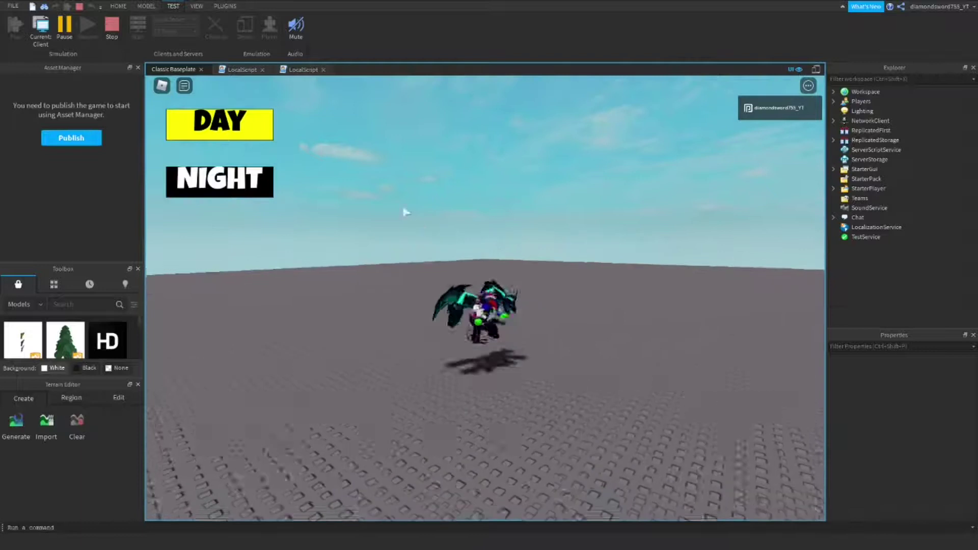
pyautogui.scroll(5, 351, 201)
pyautogui.click(239, 177)
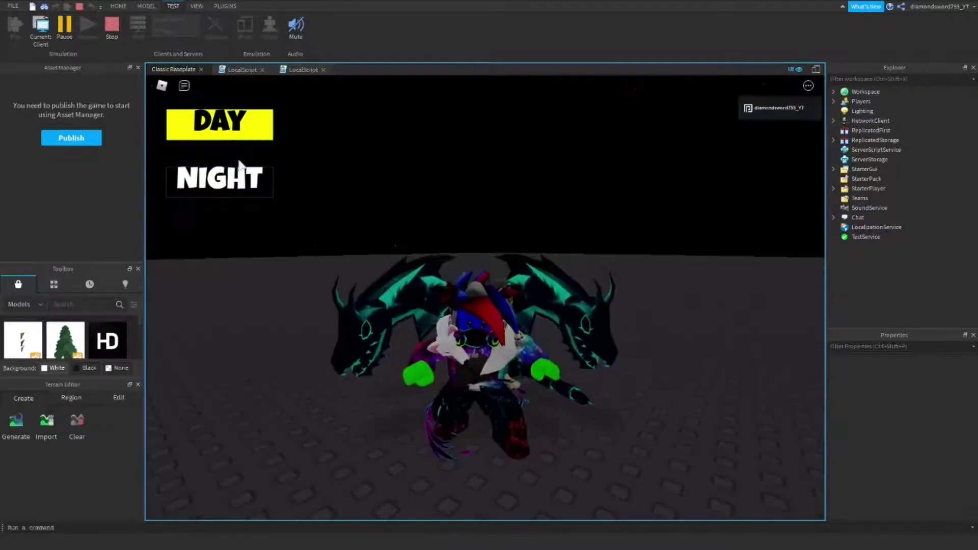
pyautogui.click(229, 125)
pyautogui.click(260, 178)
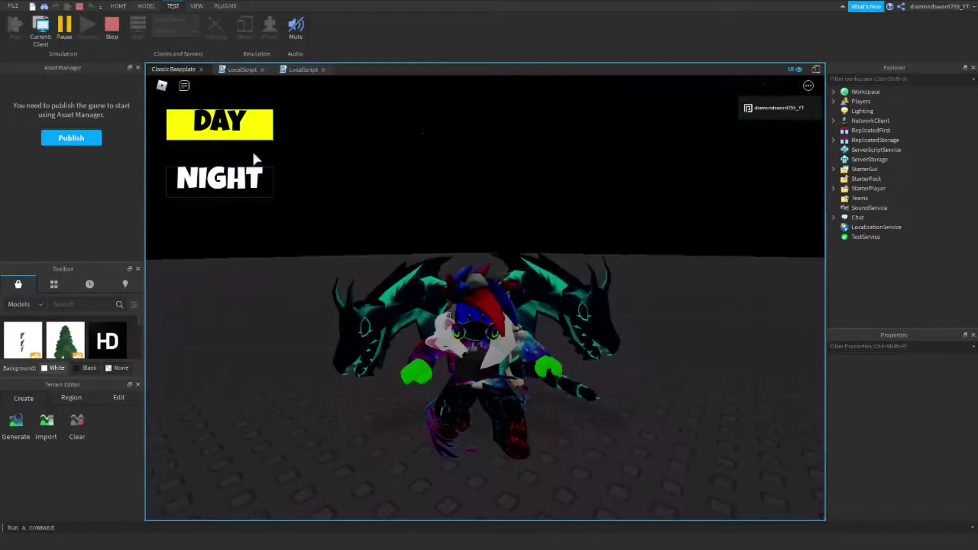
pyautogui.moveTo(427, 207); pyautogui.dragTo(480, 207, button='right')
pyautogui.scroll(-3, 481, 208)
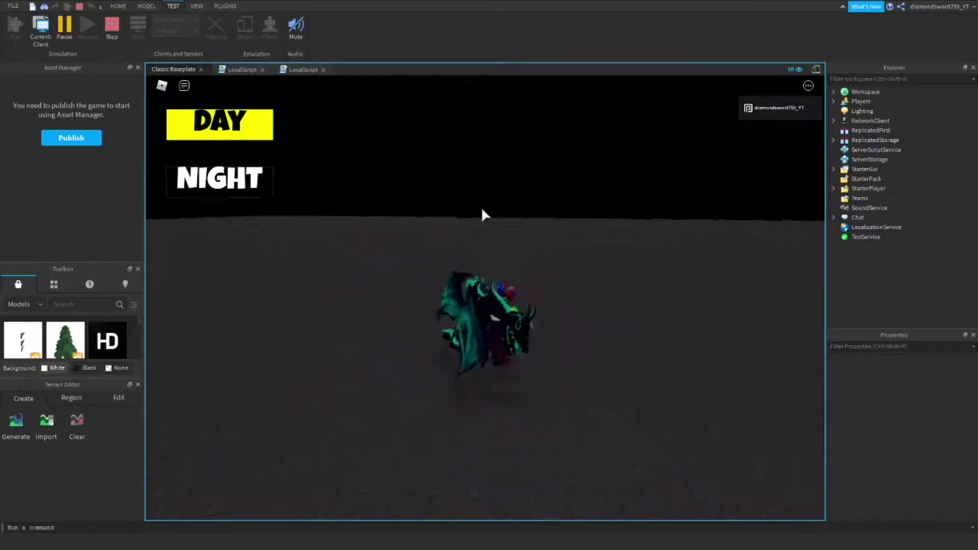
pyautogui.press('w')
pyautogui.press('s')
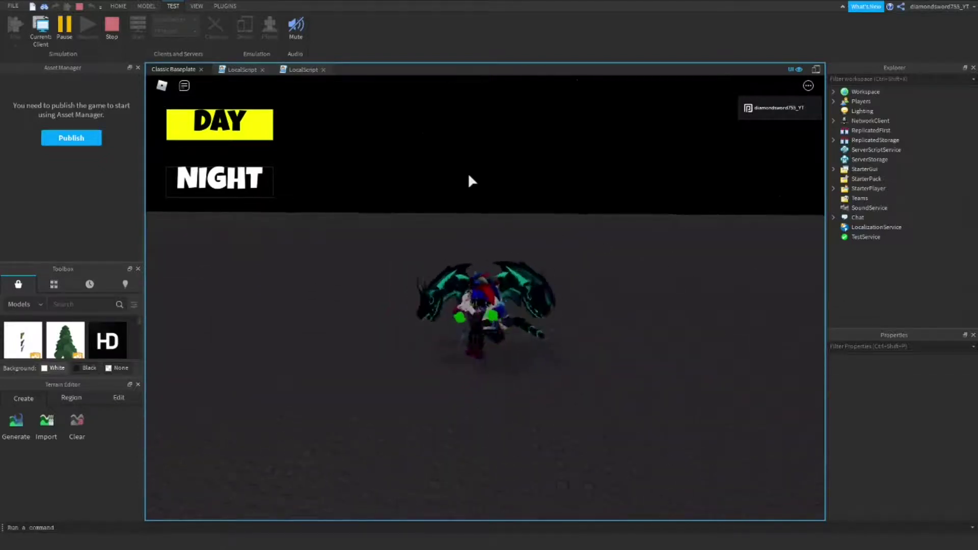
pyautogui.click(220, 124)
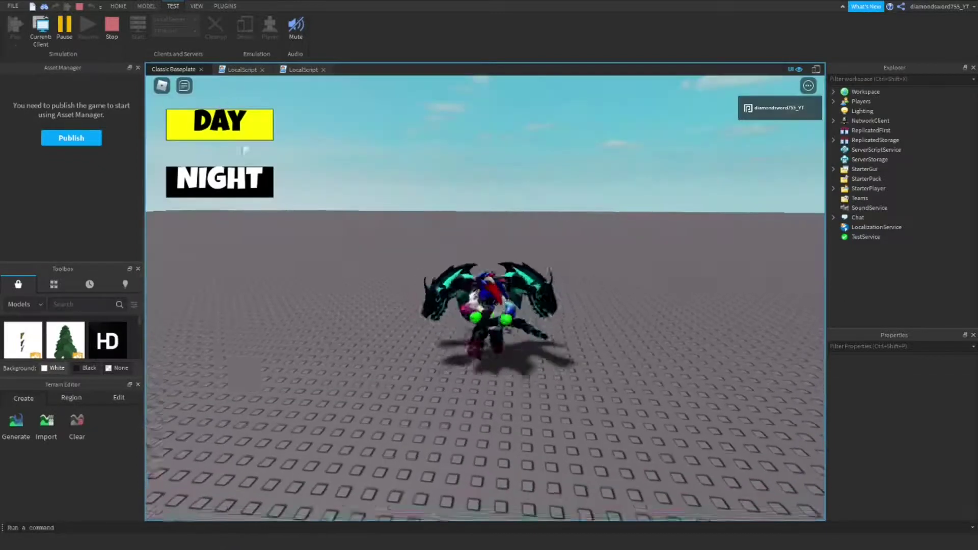
pyautogui.click(219, 180)
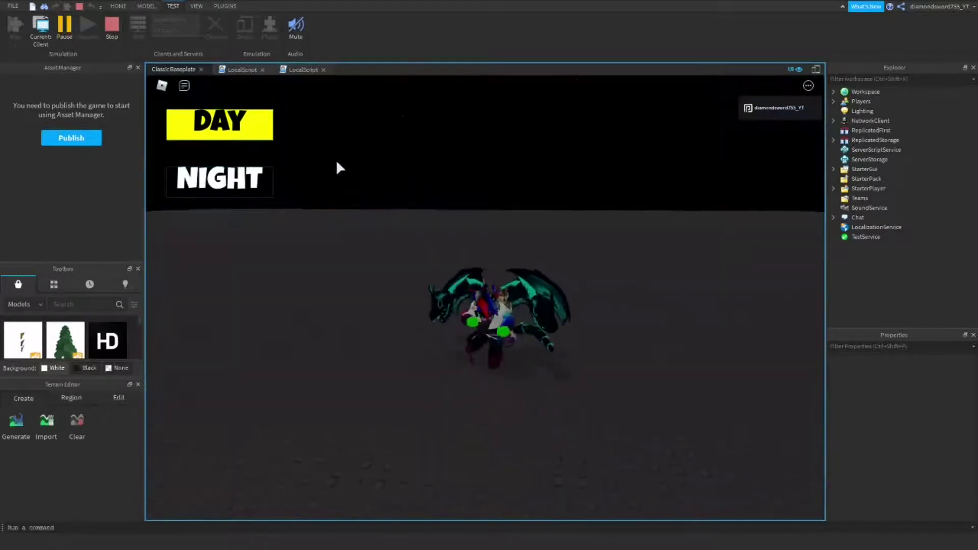
# - Orbit the camera above and behind the winged character to inspect the night lighting
pyautogui.moveTo(275, 171); pyautogui.dragTo(329, 183, button='right')
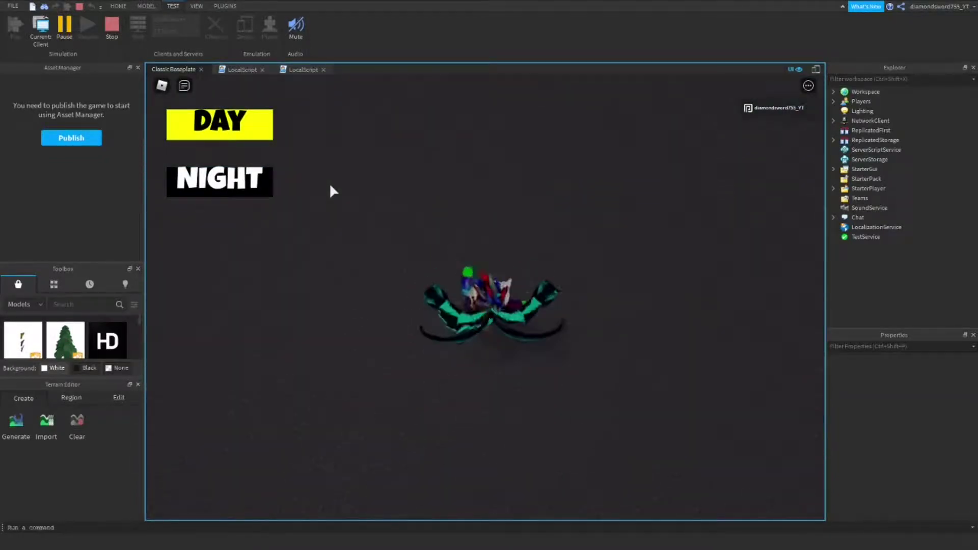
pyautogui.scroll(6, 329, 183)
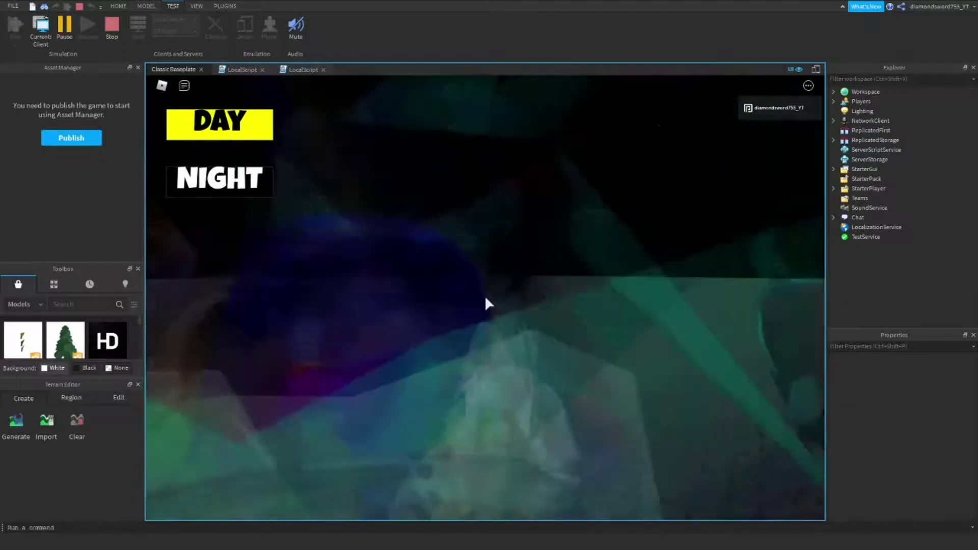
pyautogui.scroll(-5, 485, 295)
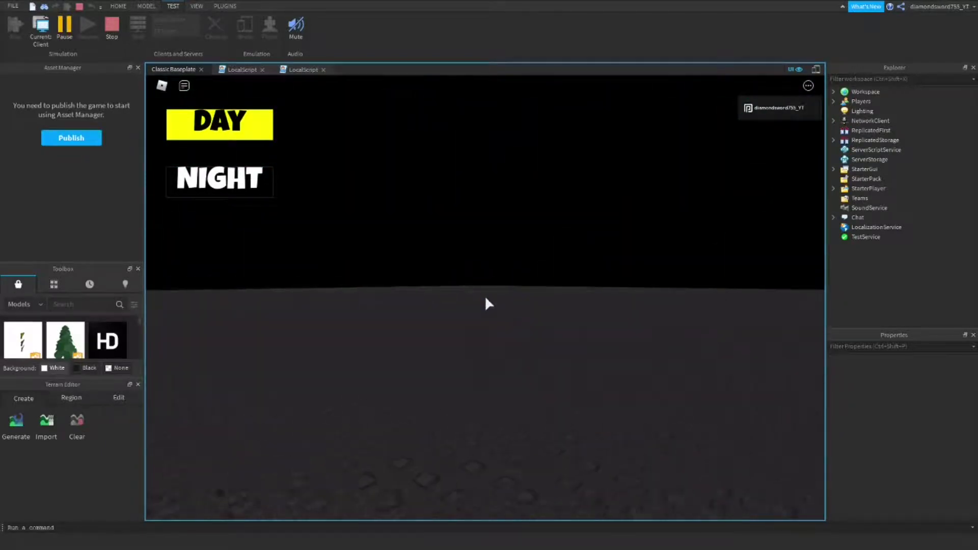
pyautogui.moveTo(484, 295); pyautogui.dragTo(485, 295, button='right')
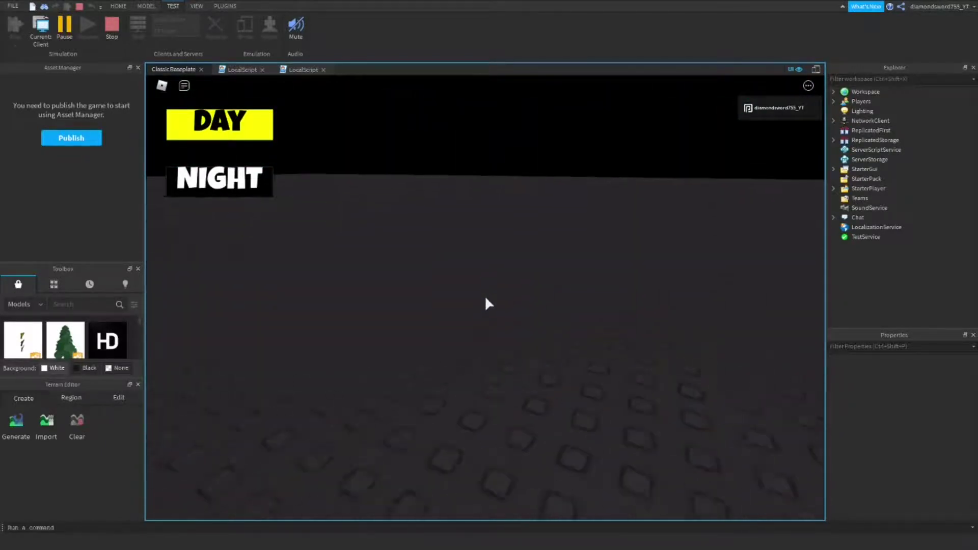
pyautogui.scroll(5, 484, 295)
pyautogui.scroll(-6, 484, 295)
pyautogui.scroll(-3, 505, 287)
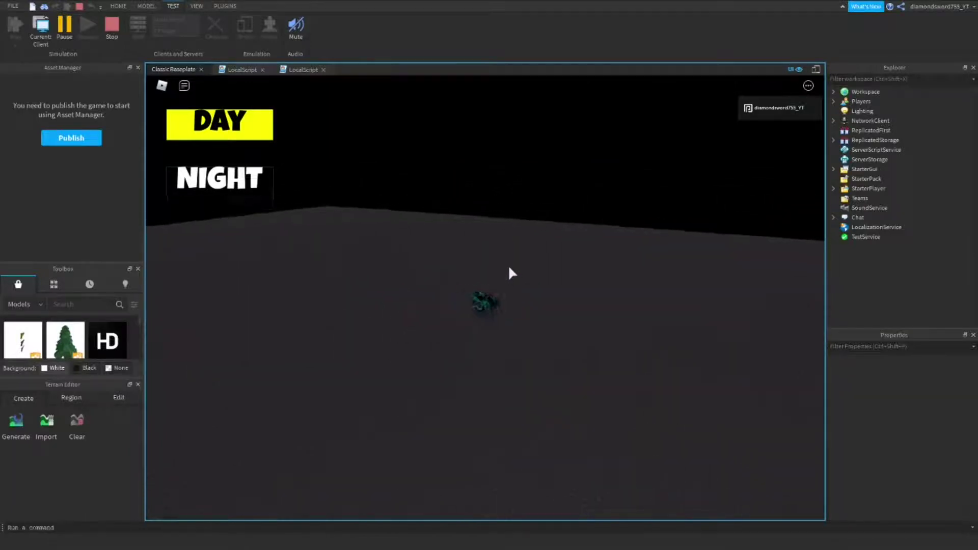
pyautogui.scroll(3, 505, 264)
pyautogui.scroll(3, 505, 265)
pyautogui.scroll(3, 505, 264)
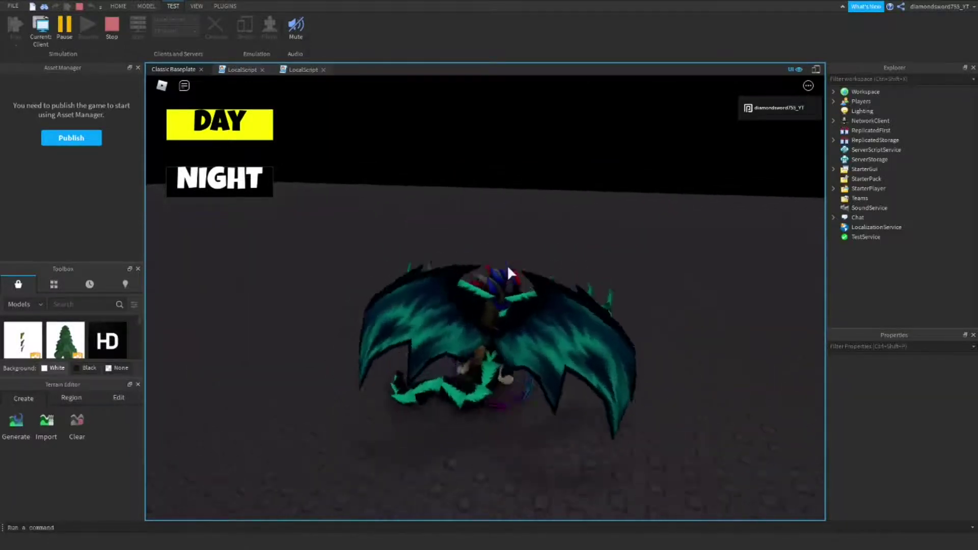
pyautogui.moveTo(507, 265); pyautogui.dragTo(507, 264, button='right')
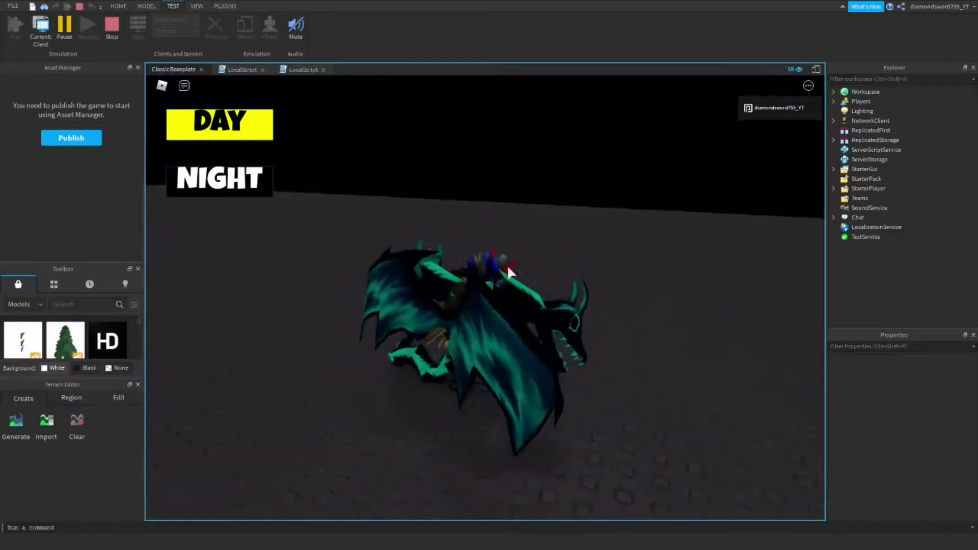
pyautogui.moveTo(507, 265); pyautogui.dragTo(448, 236, button='right')
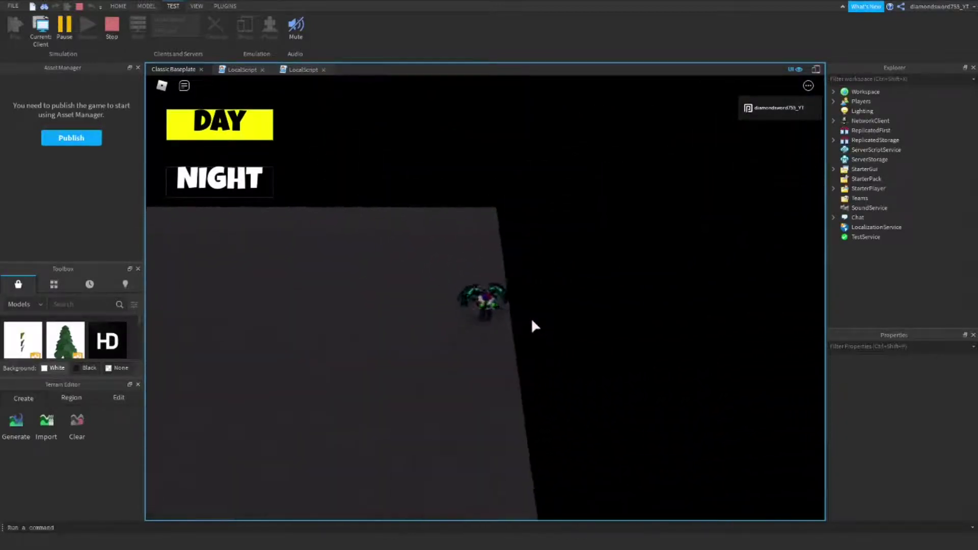
pyautogui.scroll(5, 531, 317)
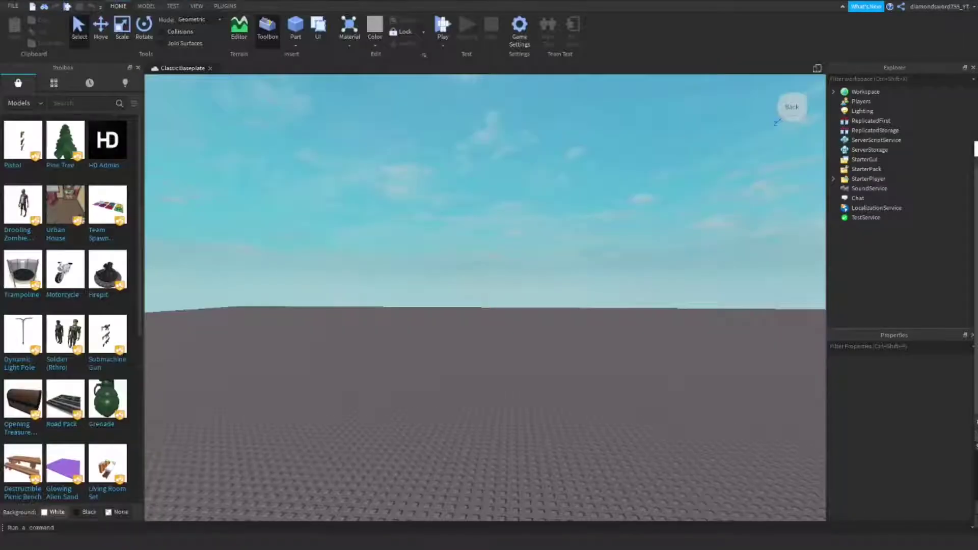
# - Insert a ScreenGui under StarterGui
pyautogui.moveTo(556, 187); pyautogui.dragTo(555, 191, button='right')
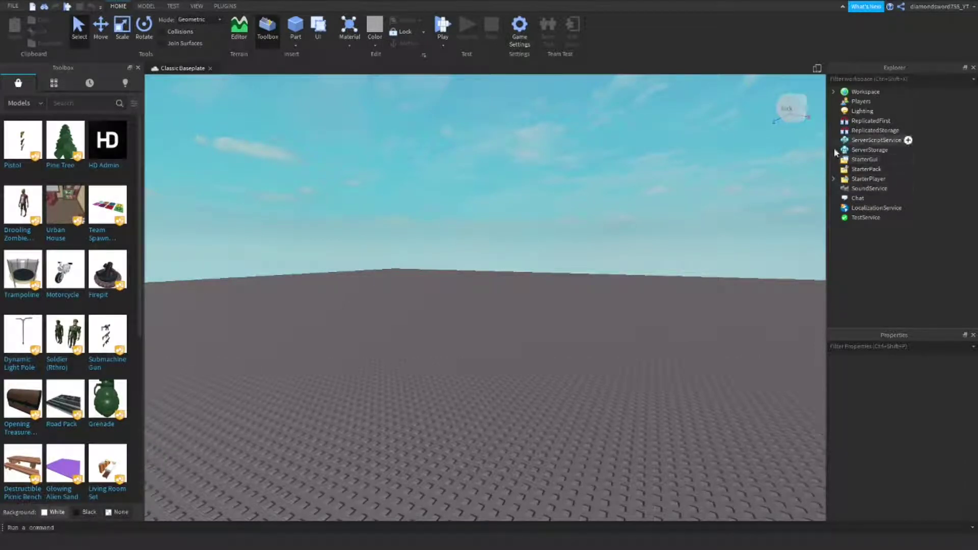
pyautogui.click(885, 160)
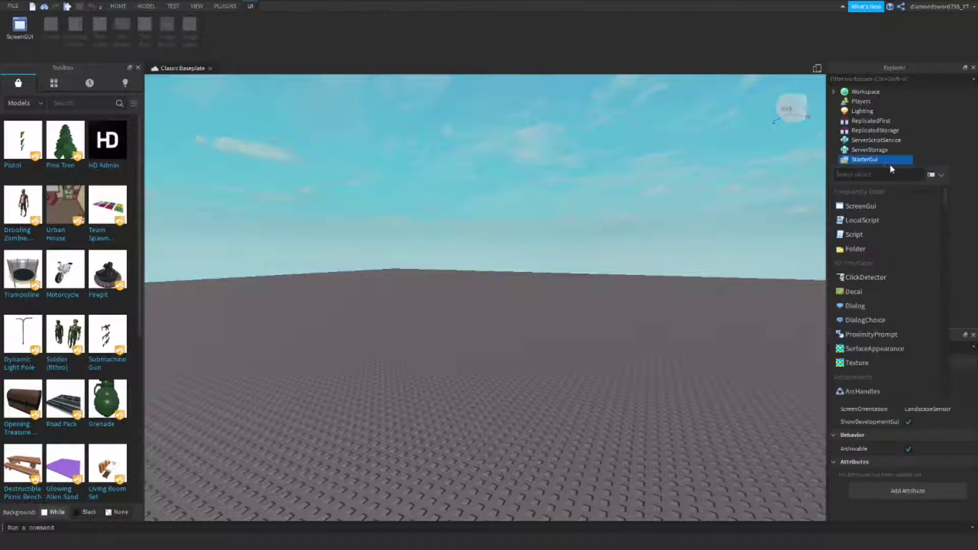
pyautogui.write('sc')
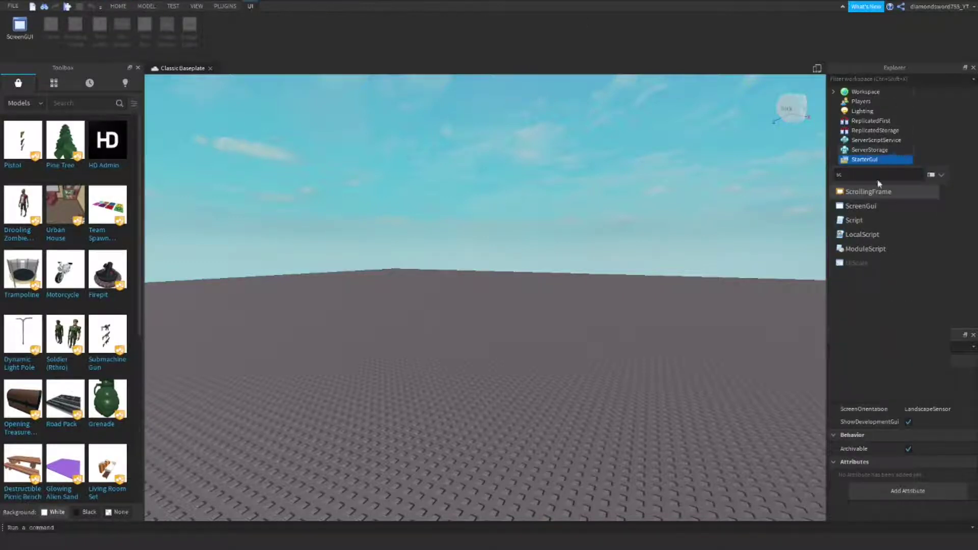
pyautogui.click(896, 211)
pyautogui.click(894, 170)
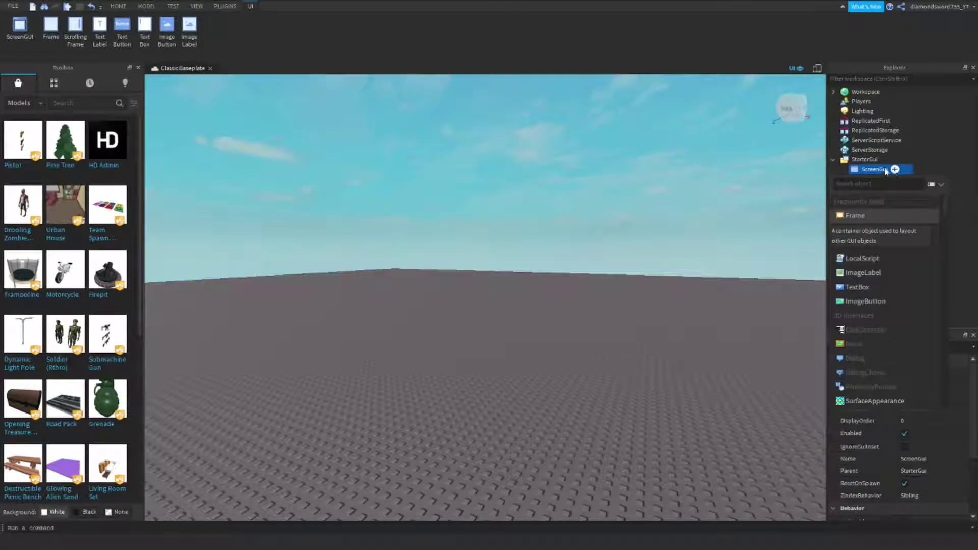
# - Rename the new ScreenGui to DayNight
pyautogui.rightClick(875, 169)
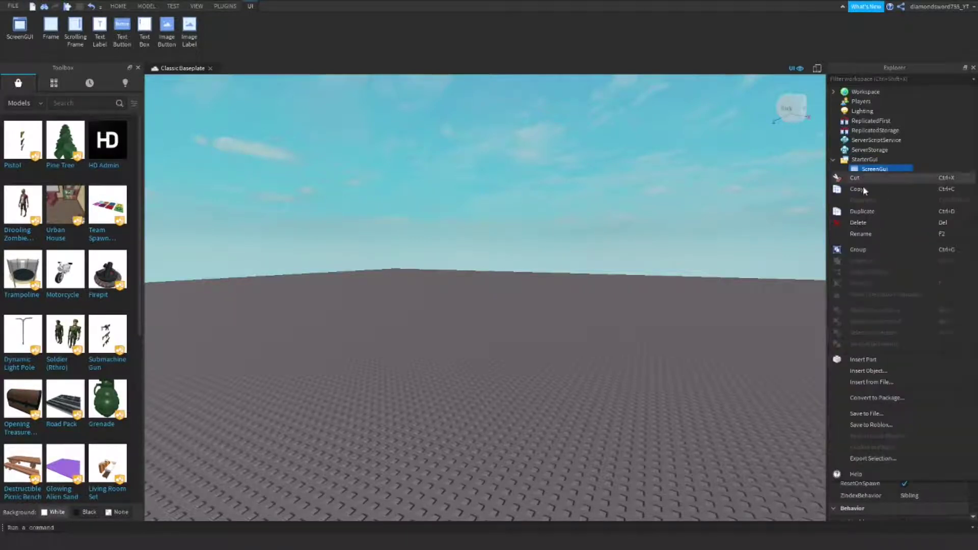
pyautogui.click(874, 233)
pyautogui.write('Dav')
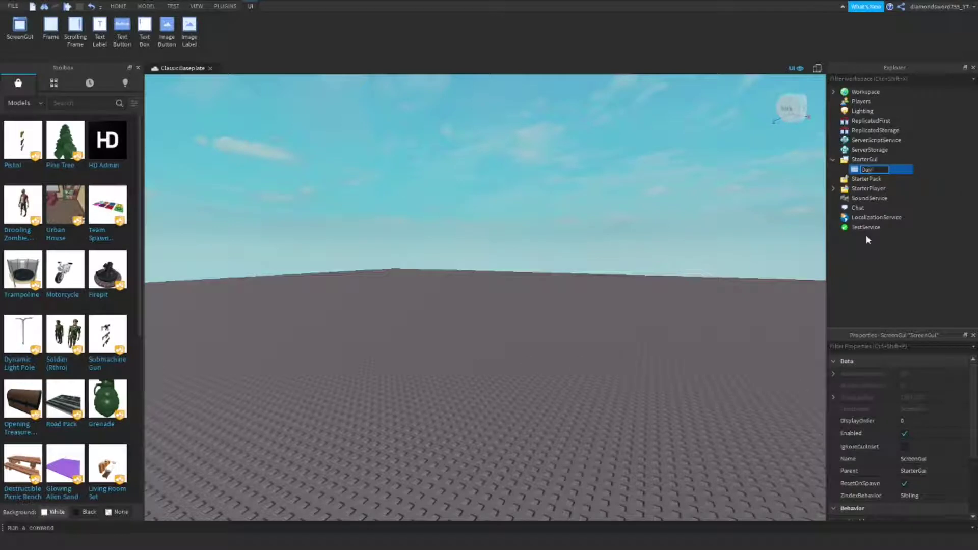
pyautogui.write('/Night')
pyautogui.press('Return')
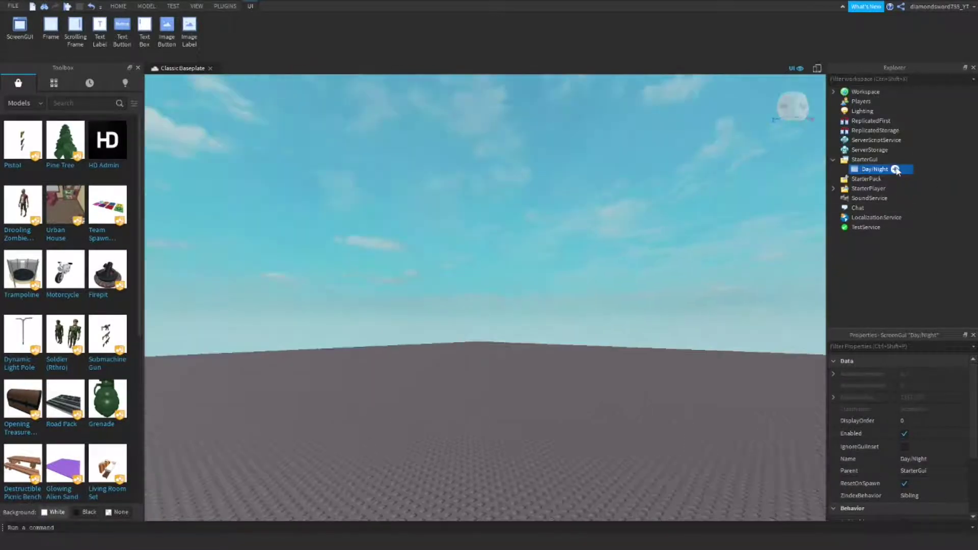
pyautogui.click(895, 170)
pyautogui.rightClick(879, 169)
pyautogui.click(875, 230)
# - Insert a TextButton into DayNight and name it Day
pyautogui.click(893, 169)
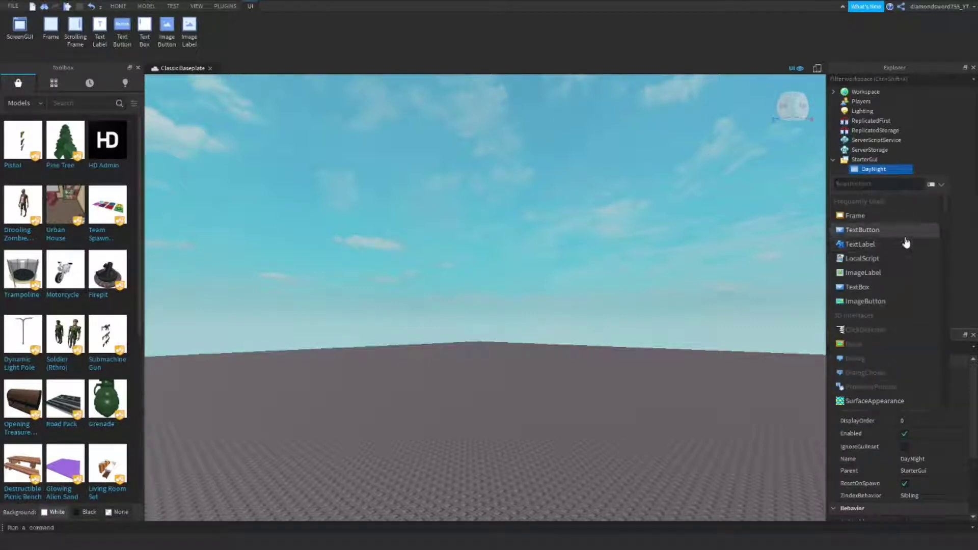
pyautogui.click(861, 230)
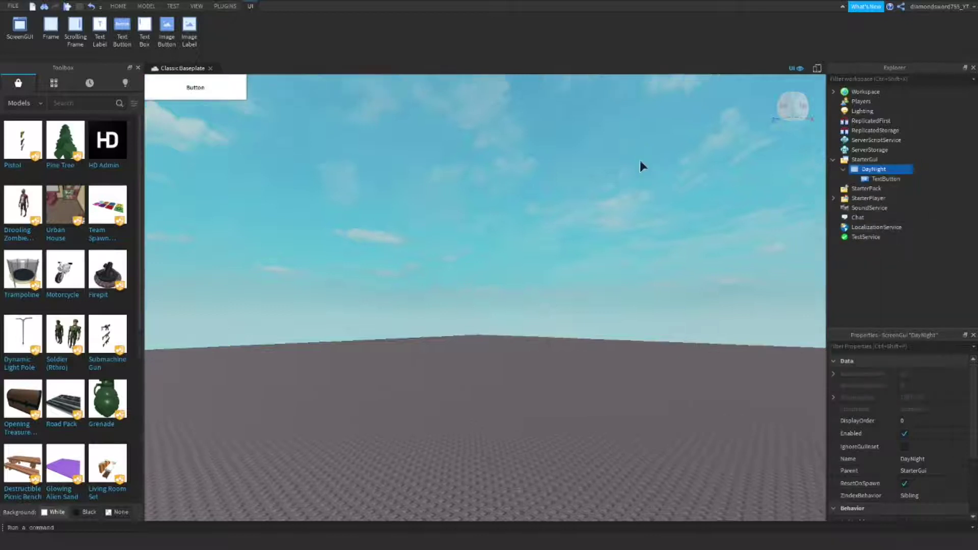
pyautogui.moveTo(230, 89)
pyautogui.mouseDown()
pyautogui.moveTo(248, 137)
pyautogui.moveTo(277, 137)
pyautogui.mouseUp()
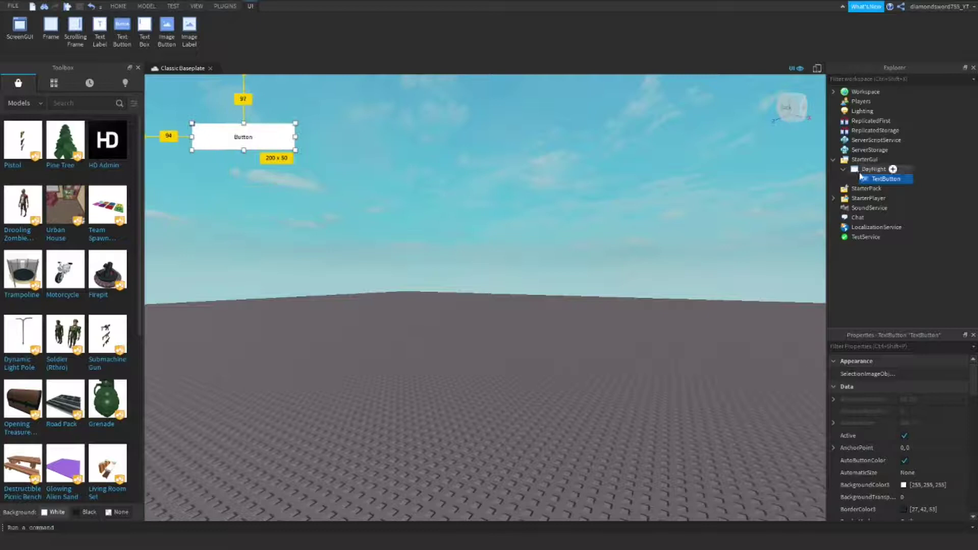
pyautogui.rightClick(879, 178)
pyautogui.click(870, 241)
pyautogui.write('Da')
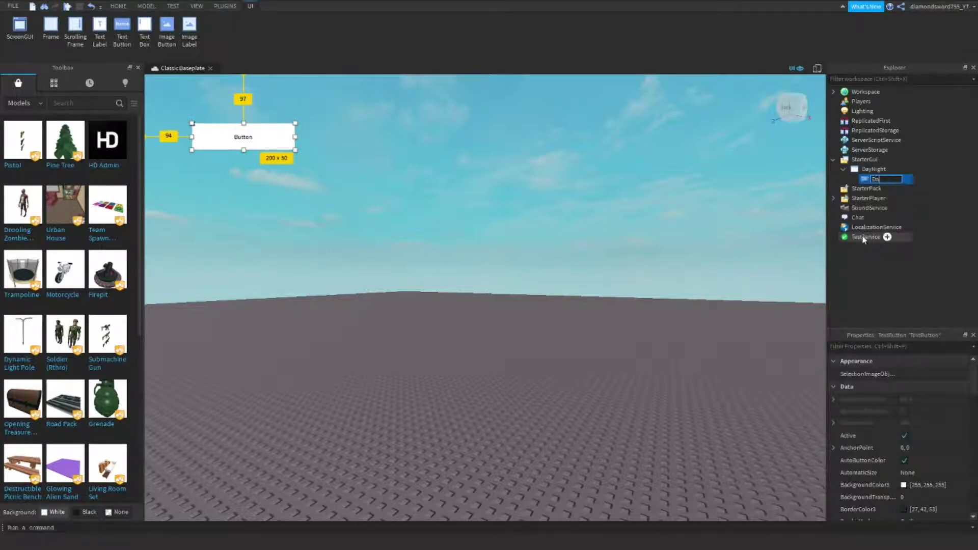
pyautogui.write('y')
pyautogui.press('Return')
# - Set the Day button's Size property to 0
pyautogui.click(901, 346)
pyautogui.write('siz')
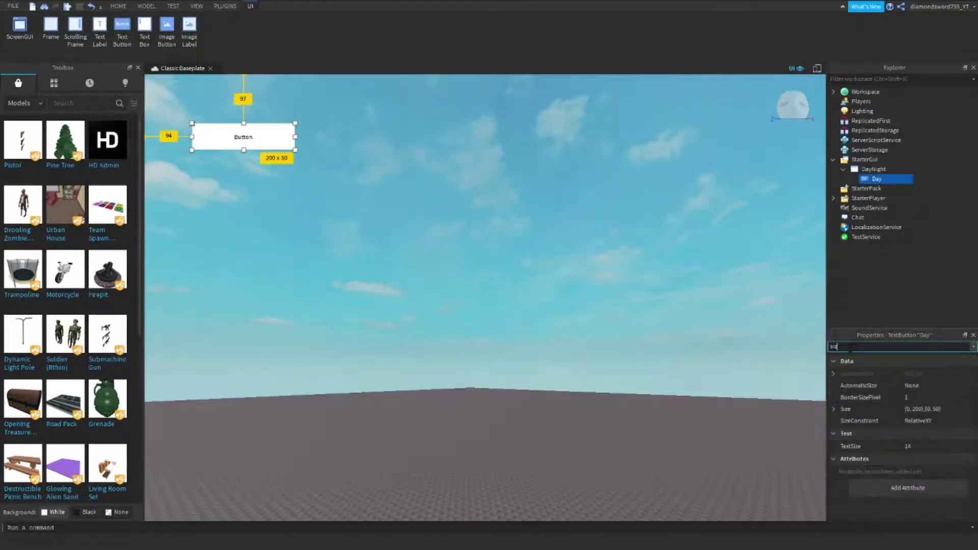
pyautogui.click(924, 408)
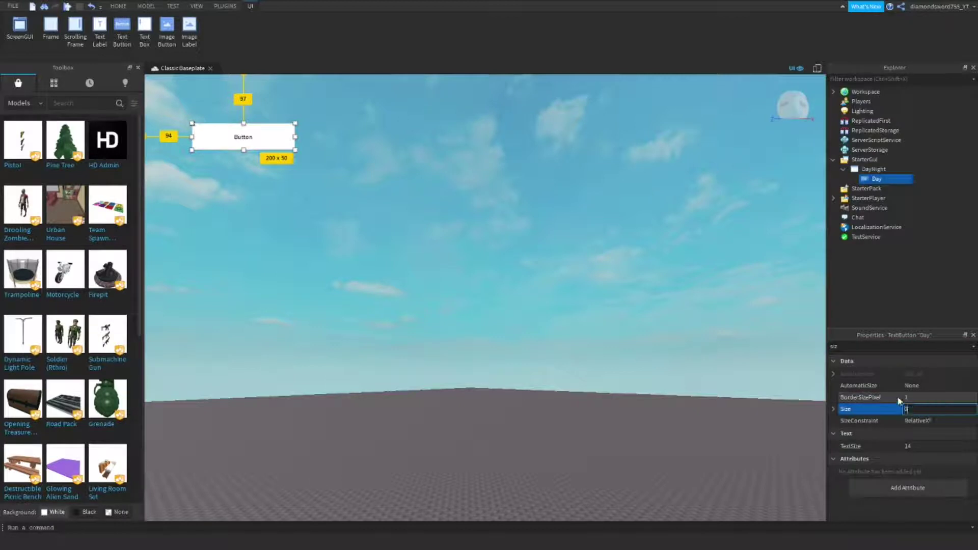
pyautogui.write(',0,0,0')
pyautogui.press('Return')
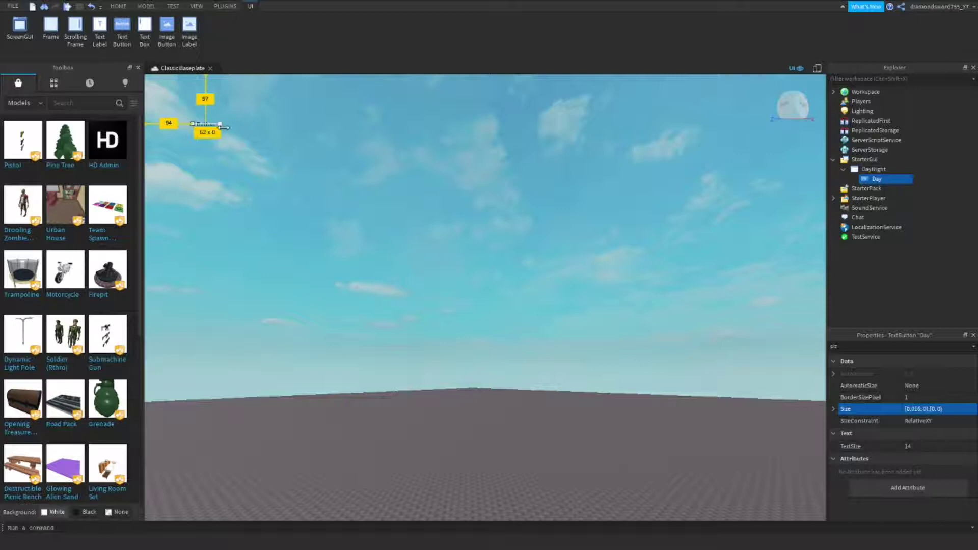
# - Resize the Day button to about 189 by 82 and move it toward the centre
pyautogui.click(222, 126)
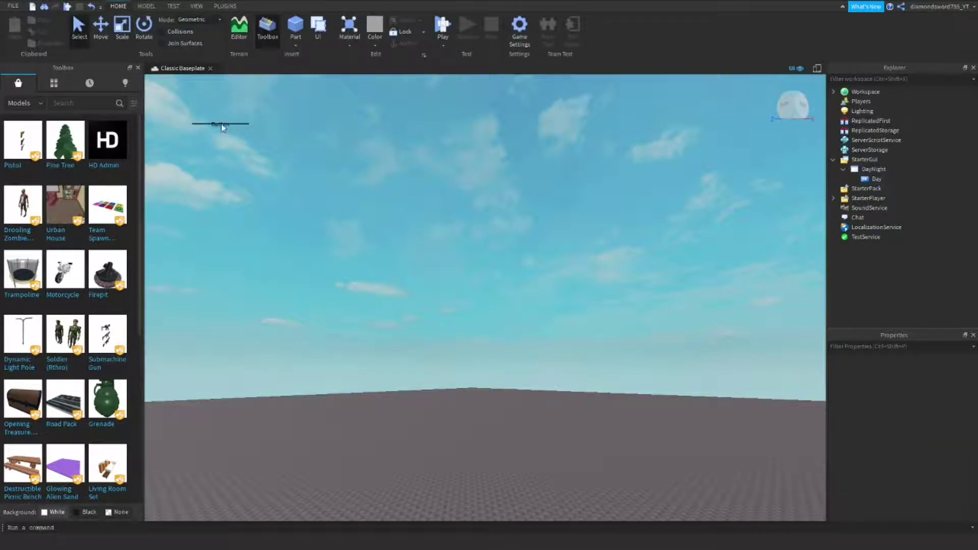
pyautogui.click(221, 124)
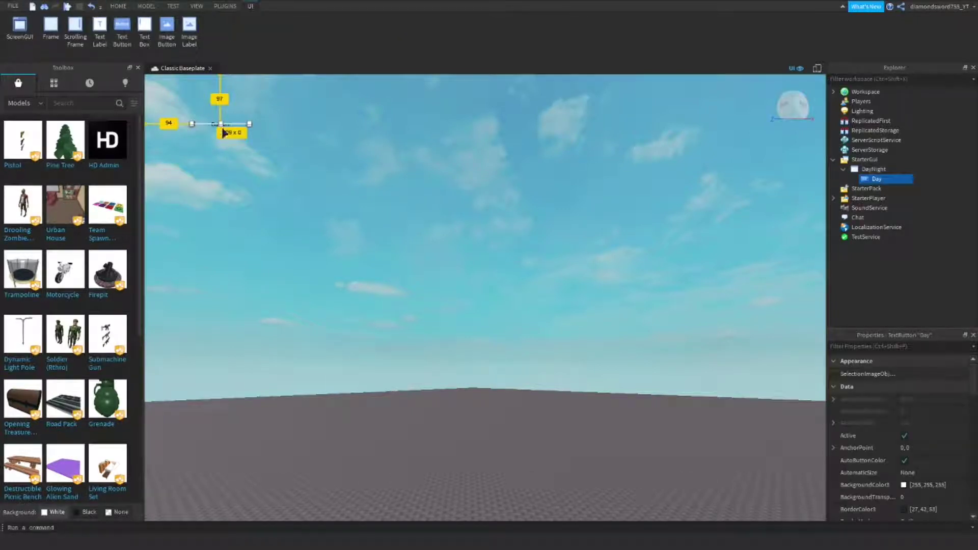
pyautogui.moveTo(221, 127)
pyautogui.mouseDown()
pyautogui.moveTo(288, 151)
pyautogui.moveTo(206, 95)
pyautogui.moveTo(198, 190)
pyautogui.moveTo(221, 234)
pyautogui.moveTo(207, 227)
pyautogui.mouseUp()
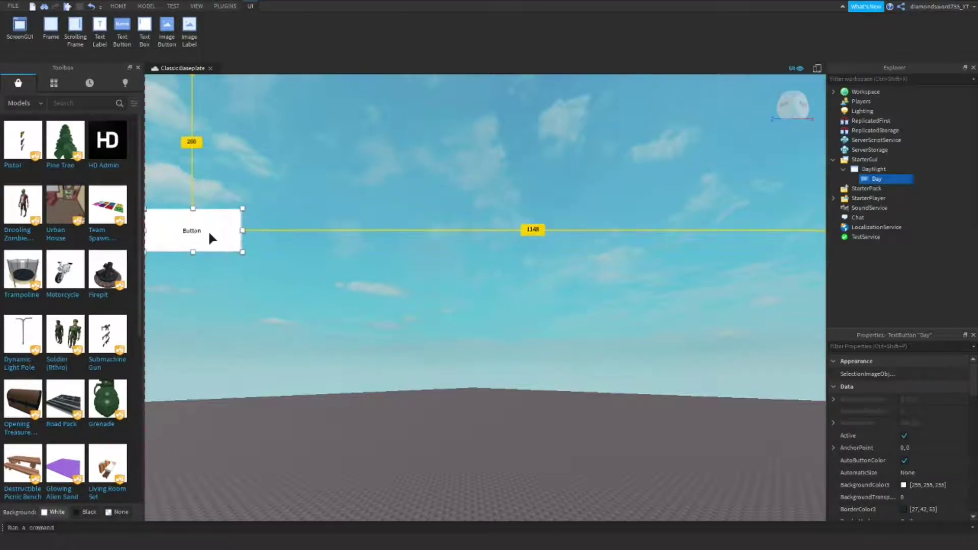
pyautogui.moveTo(207, 228)
pyautogui.mouseDown()
pyautogui.moveTo(390, 238)
pyautogui.moveTo(360, 231)
pyautogui.mouseUp()
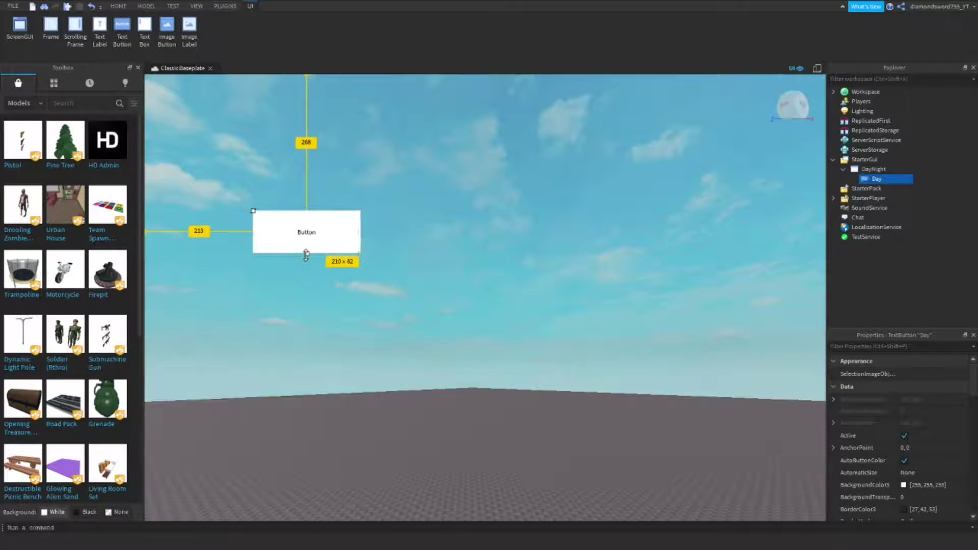
pyautogui.moveTo(305, 255)
pyautogui.mouseDown()
pyautogui.moveTo(305, 238)
pyautogui.moveTo(406, 279)
pyautogui.mouseUp()
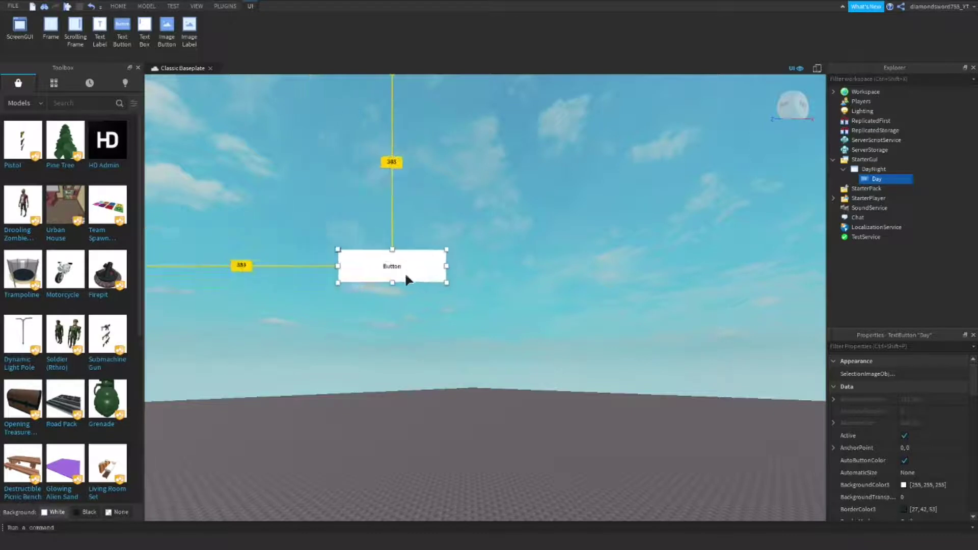
pyautogui.hotkey('ctrl', 'z')
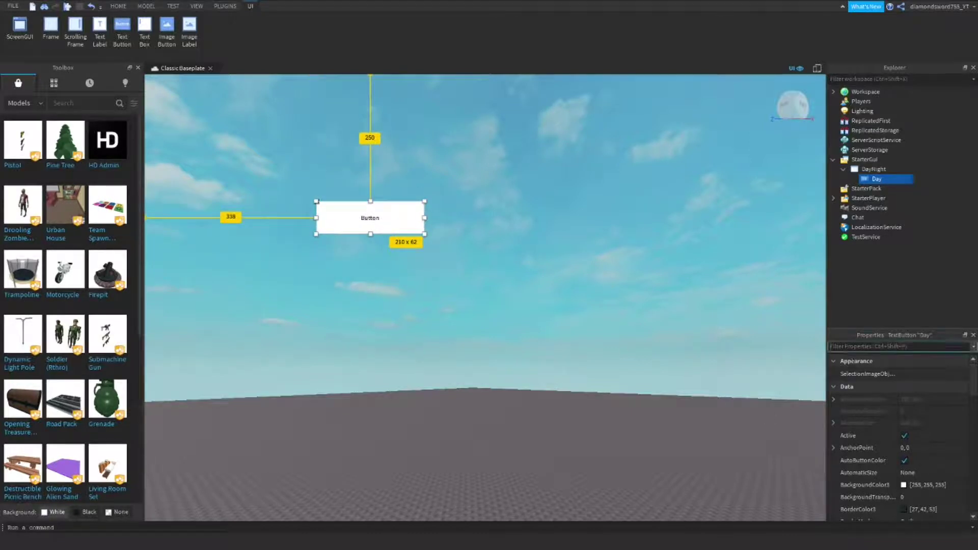
pyautogui.write('sc')
# - Turn on TextScaled and set the button's Text to Day
pyautogui.click(909, 403)
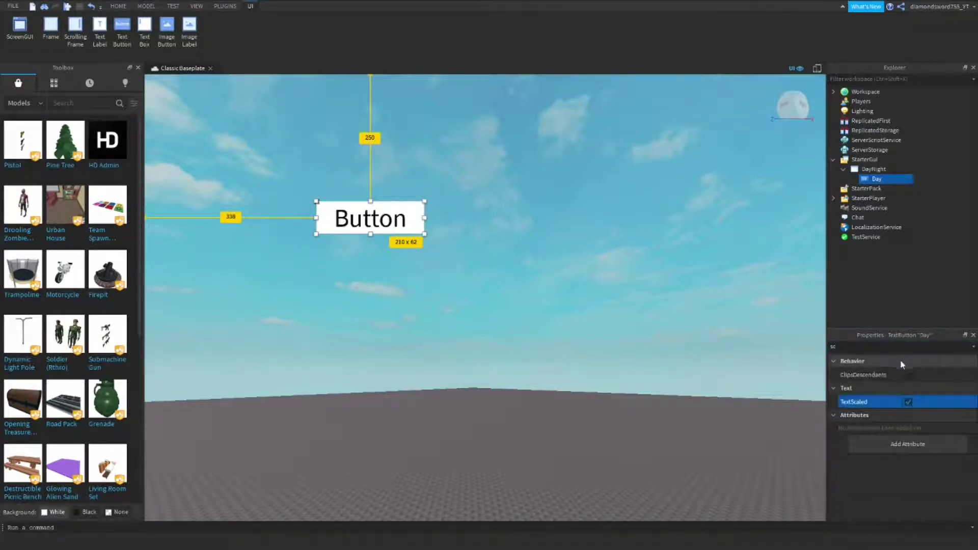
pyautogui.press('BackSpace')
pyautogui.press('BackSpace')
pyautogui.write('tex')
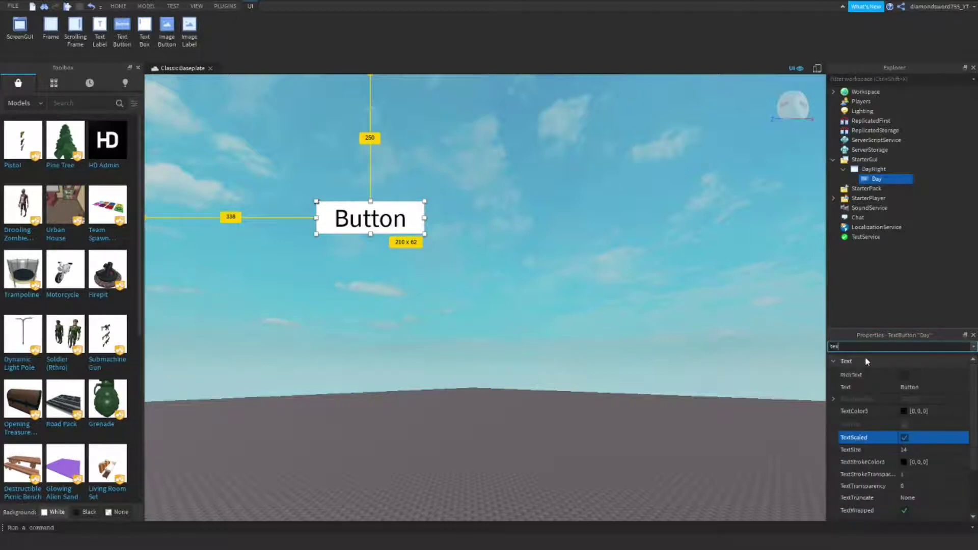
pyautogui.click(909, 387)
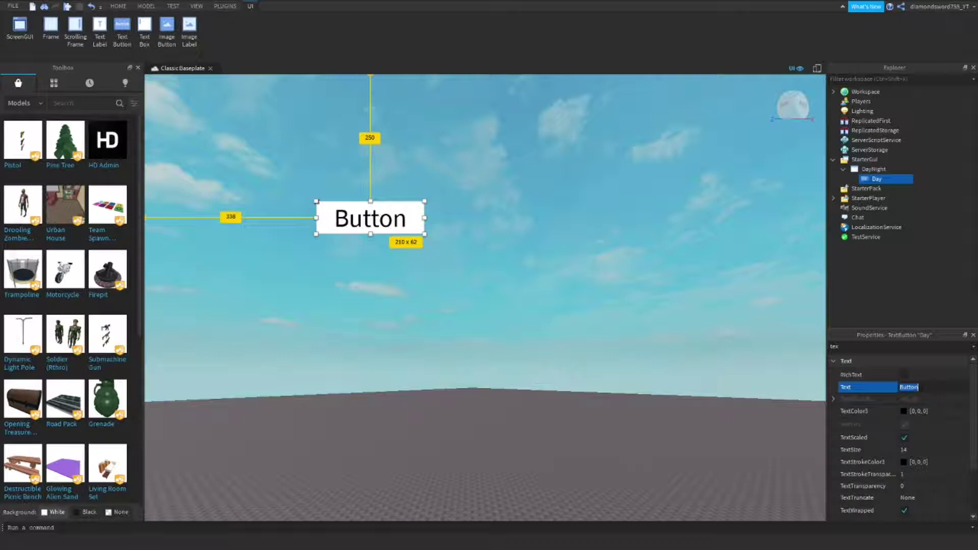
pyautogui.write('Day')
pyautogui.press('Return')
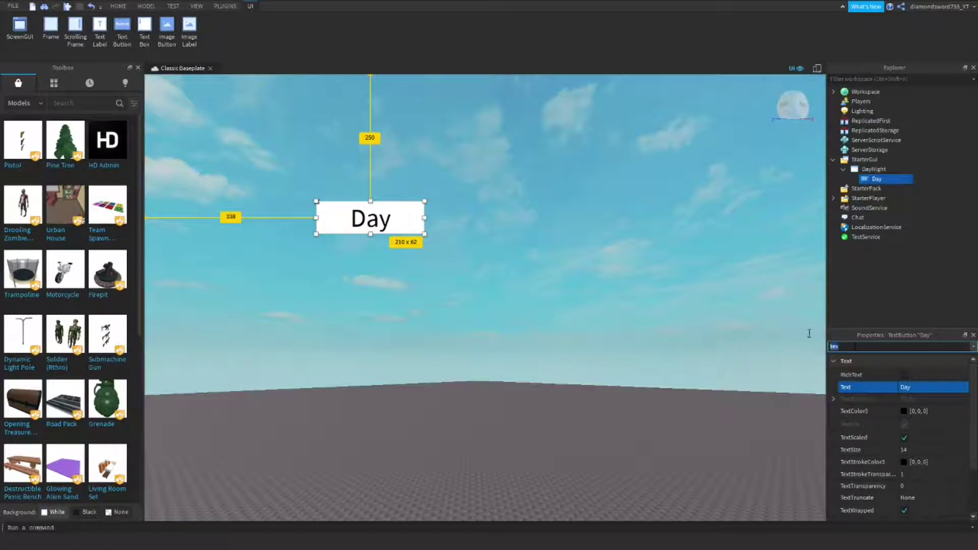
pyautogui.press('BackSpace')
pyautogui.press('BackSpace')
pyautogui.press('BackSpace')
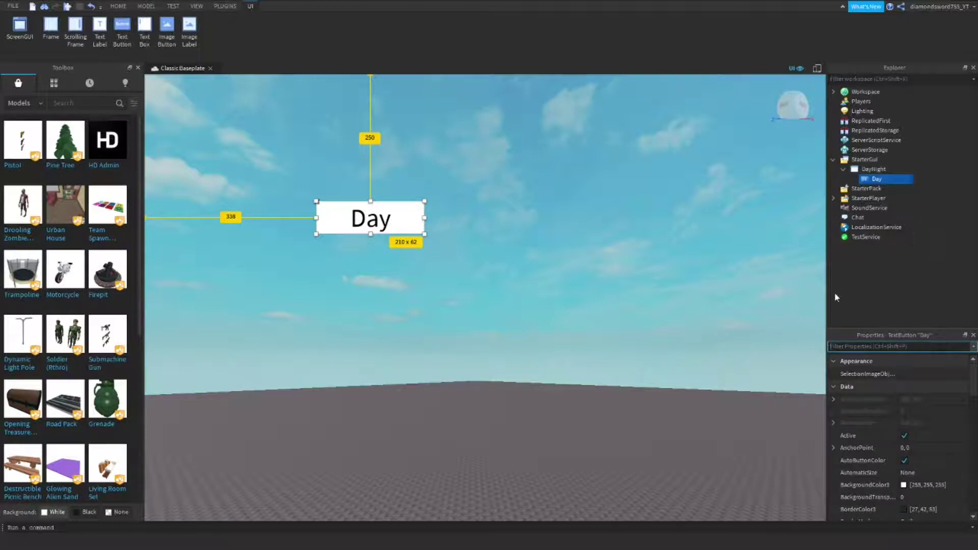
pyautogui.write('fon')
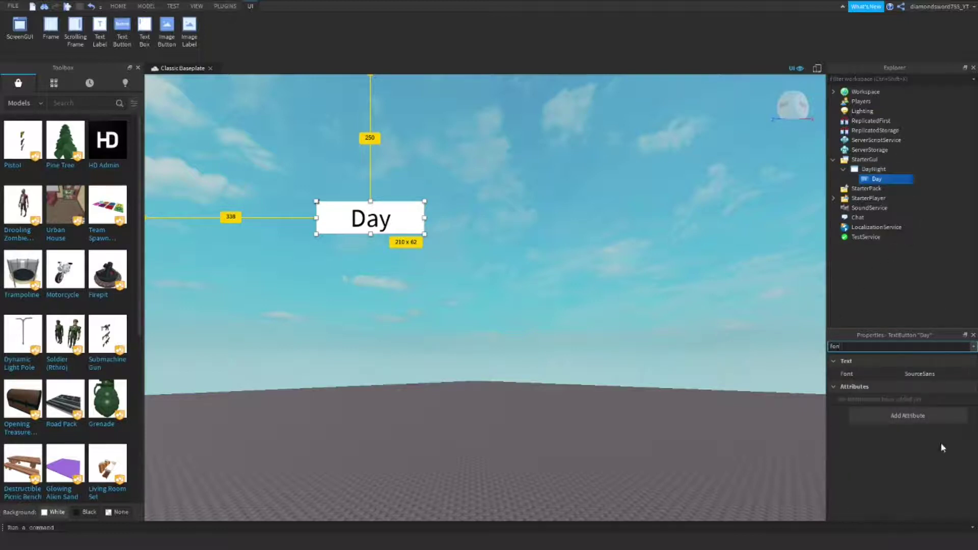
# - Set the button font to LuckiestGuy and adjust its background transparency
pyautogui.click(921, 375)
pyautogui.scroll(-3, 927, 397)
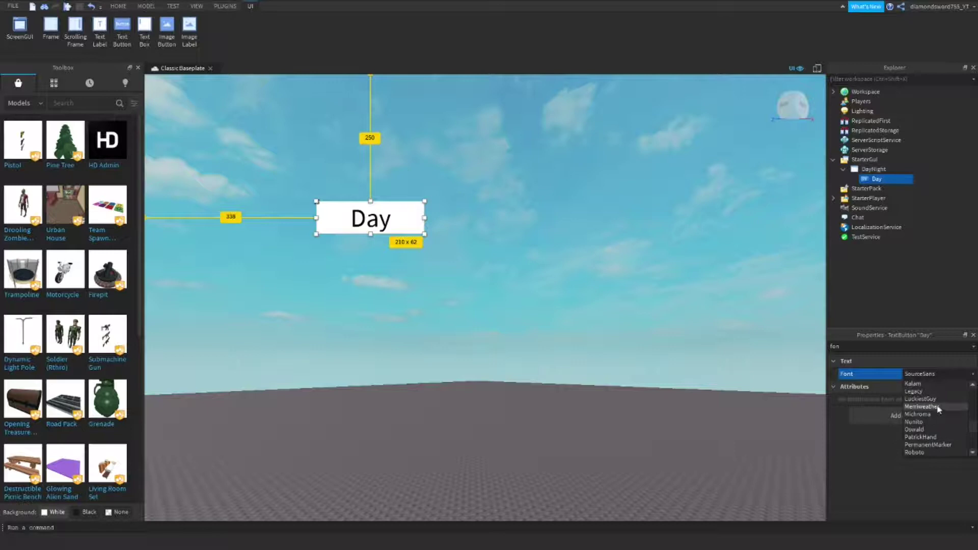
pyautogui.click(924, 400)
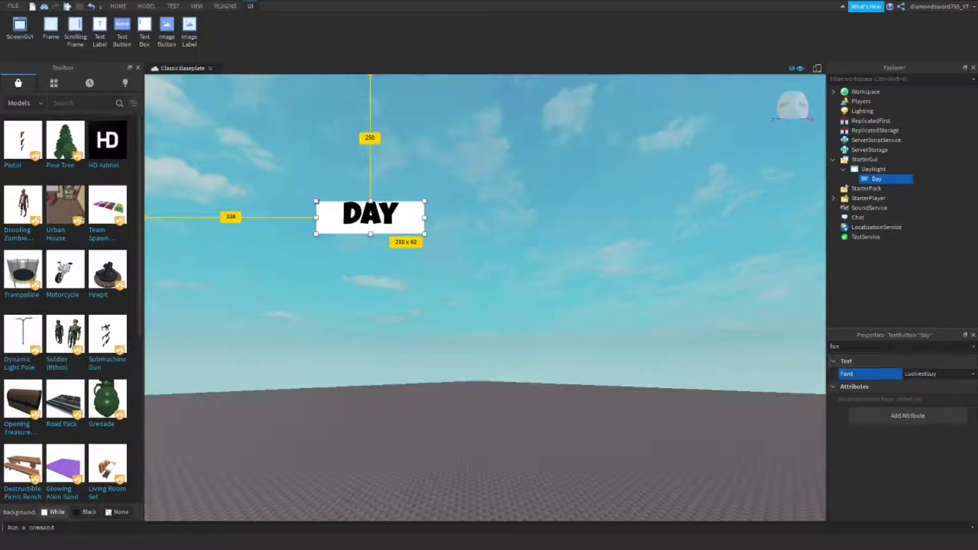
pyautogui.hotkey('ctrl', 'shift', 'p')
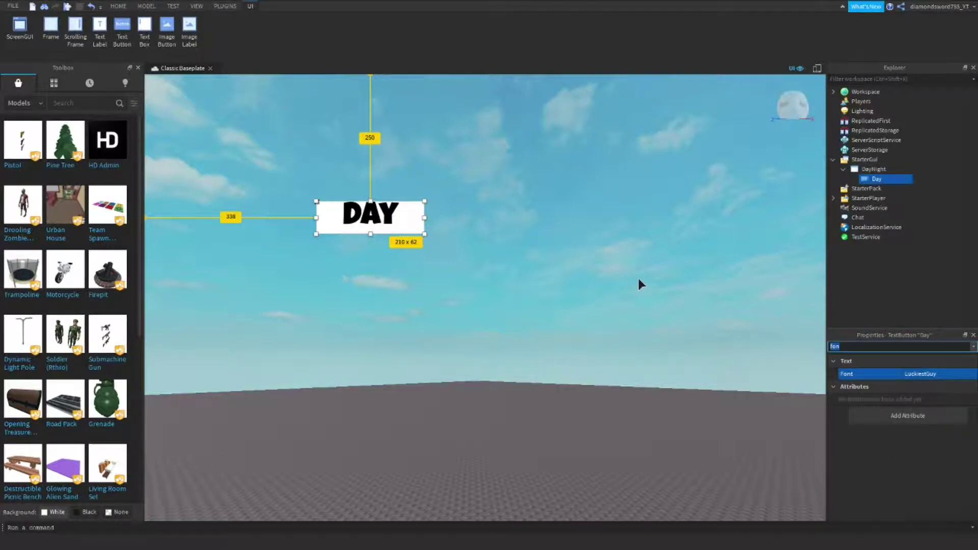
pyautogui.write('ba')
pyautogui.click(932, 387)
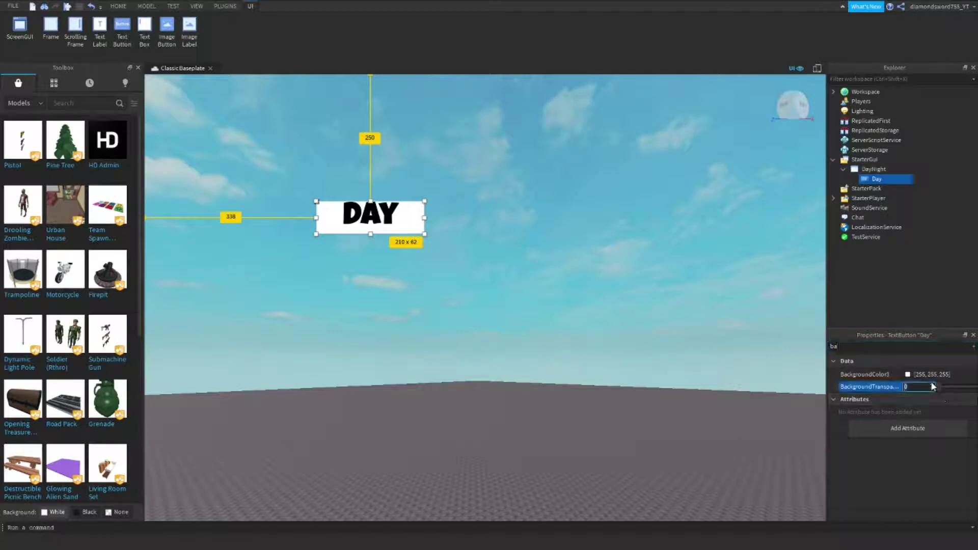
pyautogui.write('0.5')
pyautogui.press('Return')
# - Make the DAY background solid yellow with transparency 0 and place it top-left
pyautogui.click(907, 374)
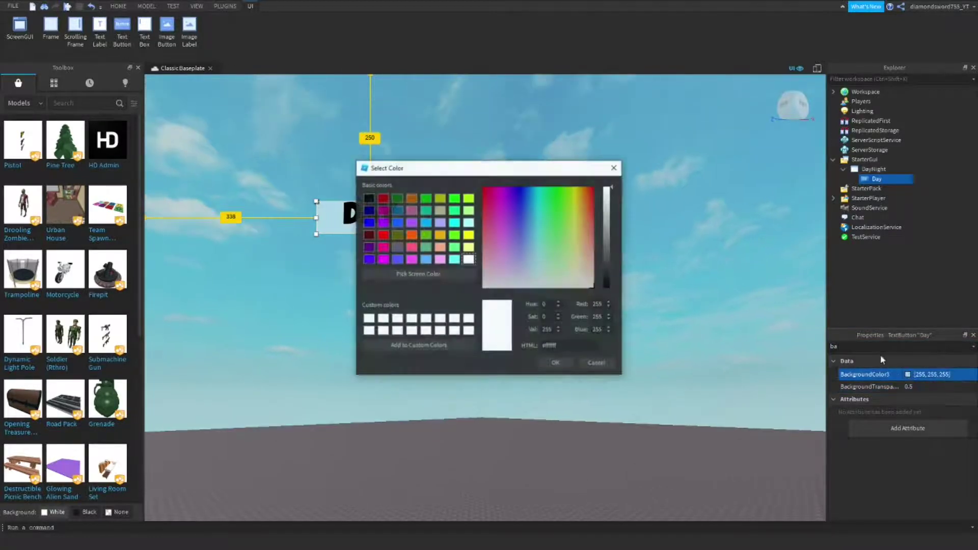
pyautogui.click(468, 235)
pyautogui.click(553, 368)
pyautogui.click(914, 387)
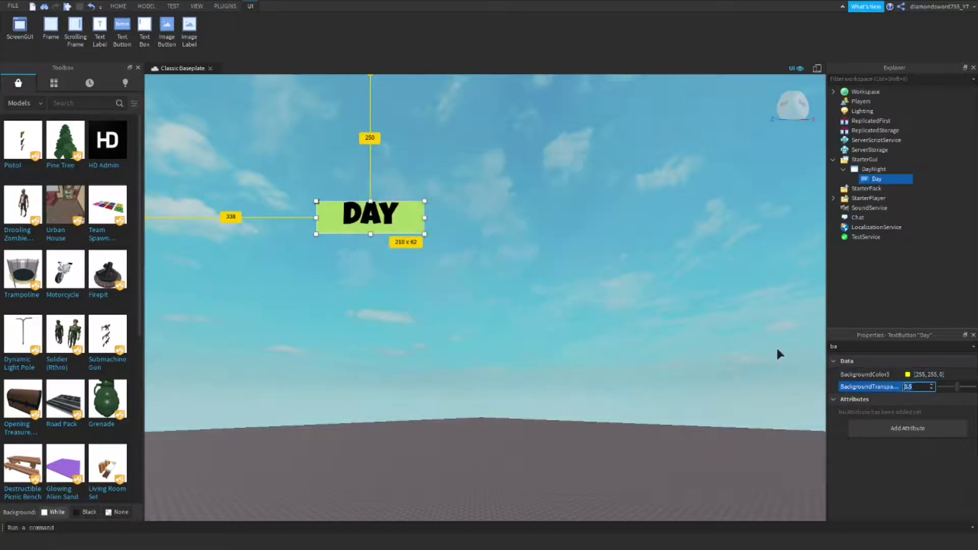
pyautogui.write('0')
pyautogui.press('Return')
pyautogui.moveTo(710, 318); pyautogui.dragTo(601, 296, button='right')
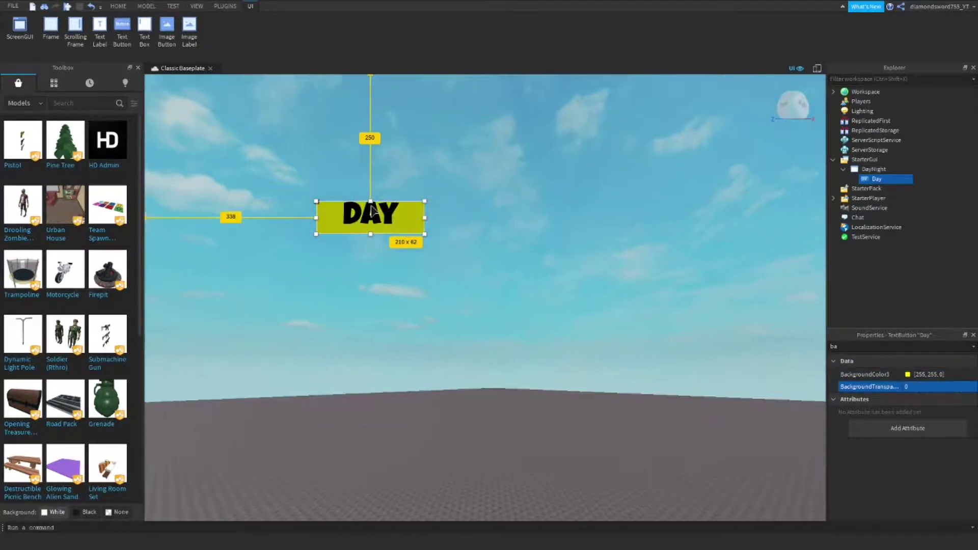
pyautogui.moveTo(371, 216)
pyautogui.mouseDown()
pyautogui.moveTo(252, 151)
pyautogui.moveTo(220, 105)
pyautogui.mouseUp()
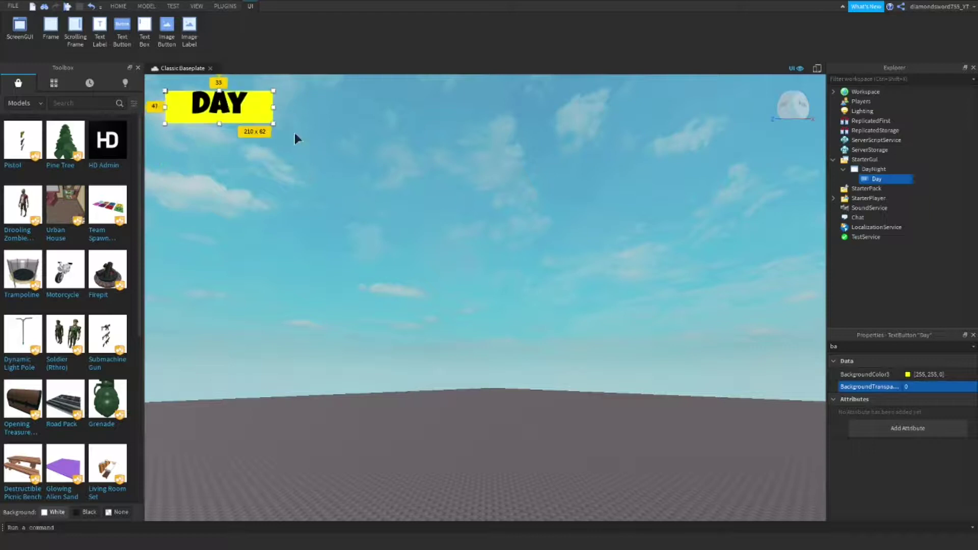
# - Duplicate the DAY button below it, labelled NIGHT in white text
pyautogui.hotkey('ctrl', 'd')
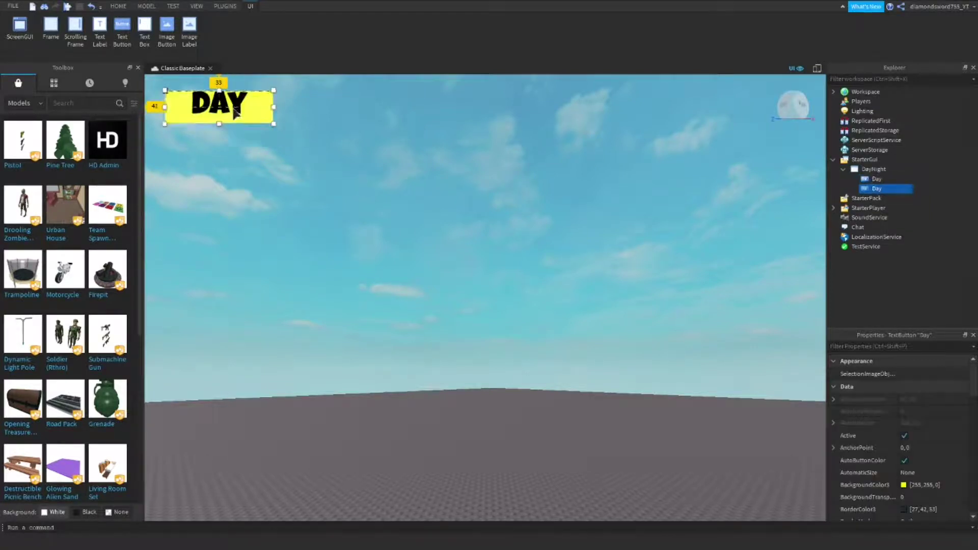
pyautogui.moveTo(221, 107); pyautogui.dragTo(234, 170)
pyautogui.click(860, 346)
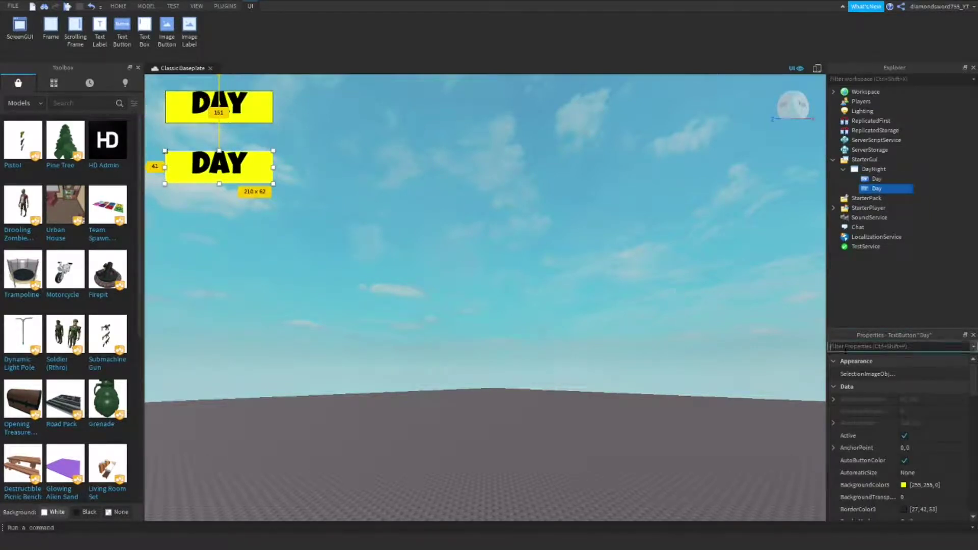
pyautogui.write('tex')
pyautogui.click(905, 386)
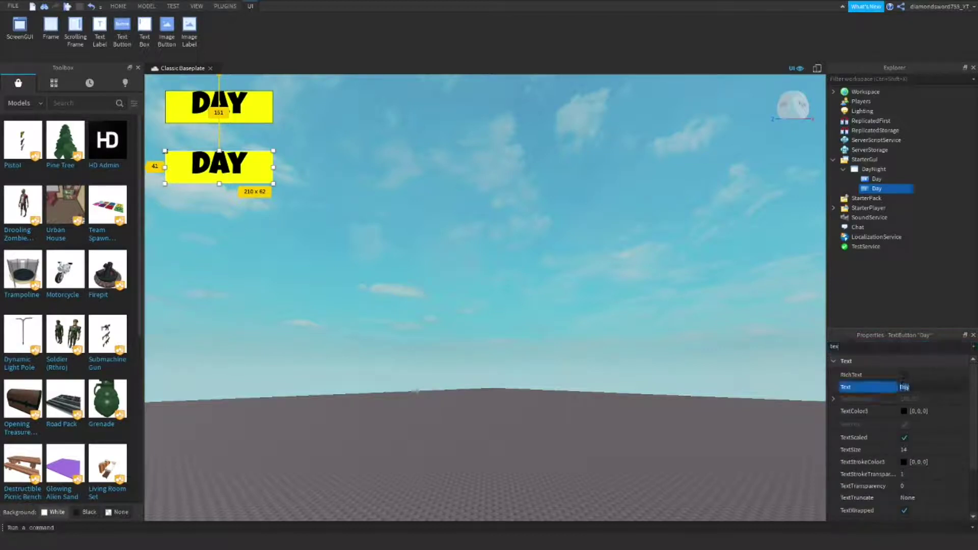
pyautogui.write('Ni')
pyautogui.press('Return')
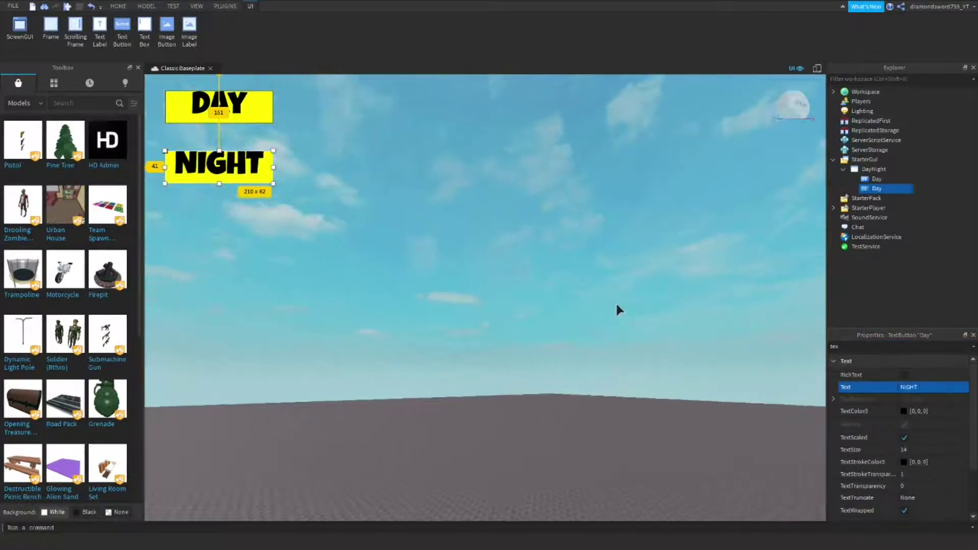
pyautogui.click(904, 410)
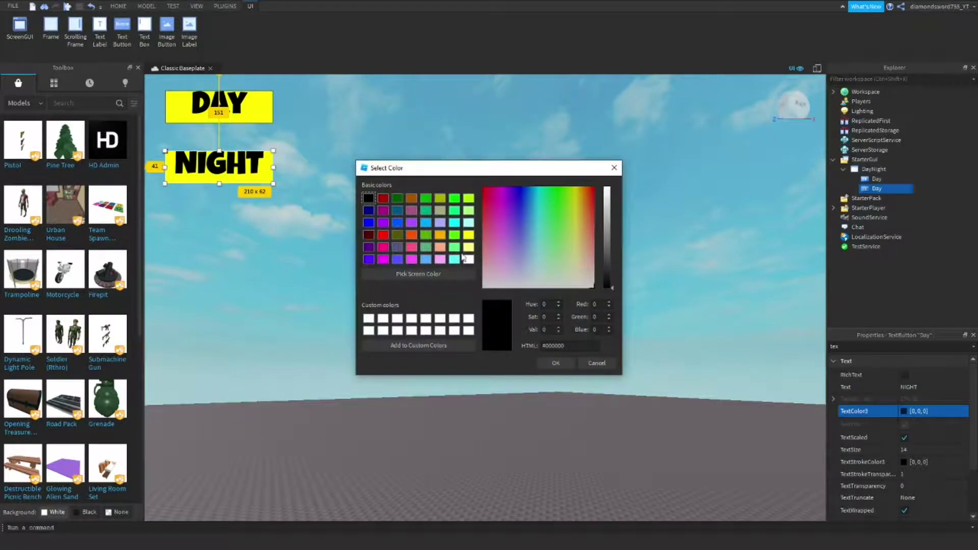
pyautogui.click(468, 259)
pyautogui.click(555, 364)
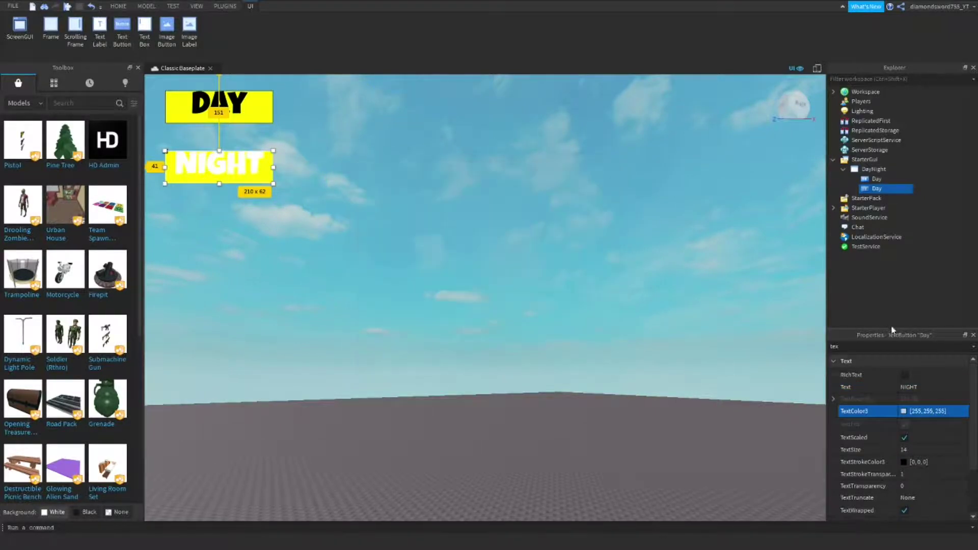
# - Set the NIGHT button's background colour to black
pyautogui.hotkey('ctrl', 'shift', 'p')
pyautogui.write('ba')
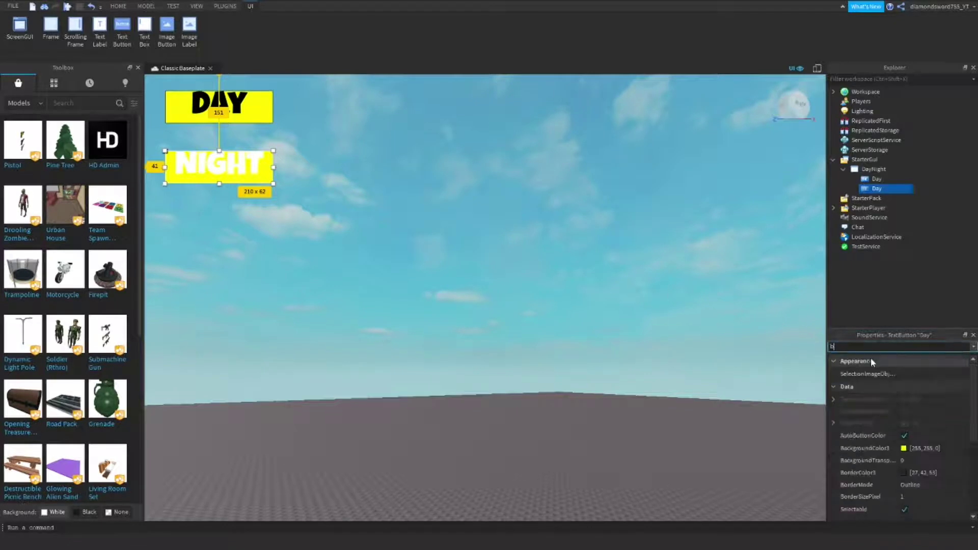
pyautogui.click(907, 375)
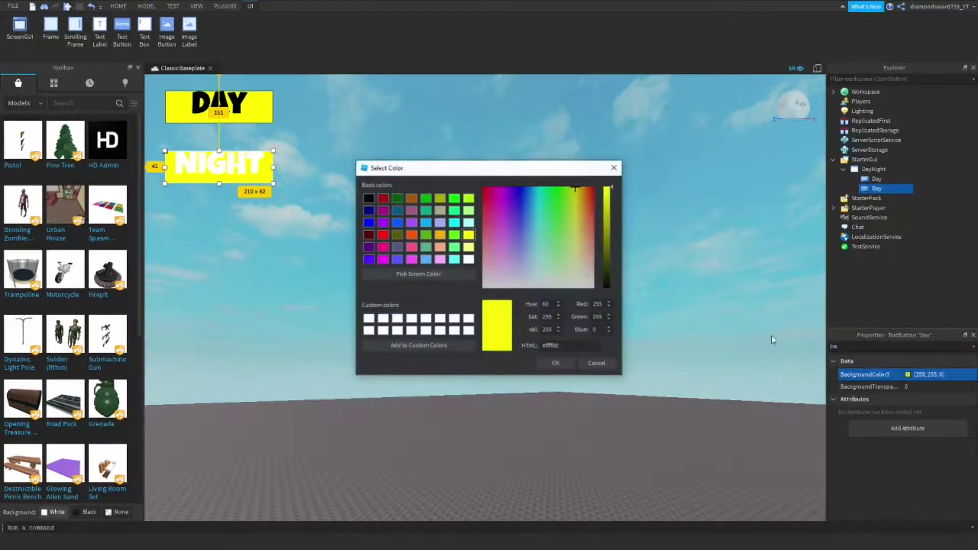
pyautogui.click(369, 199)
pyautogui.click(611, 171)
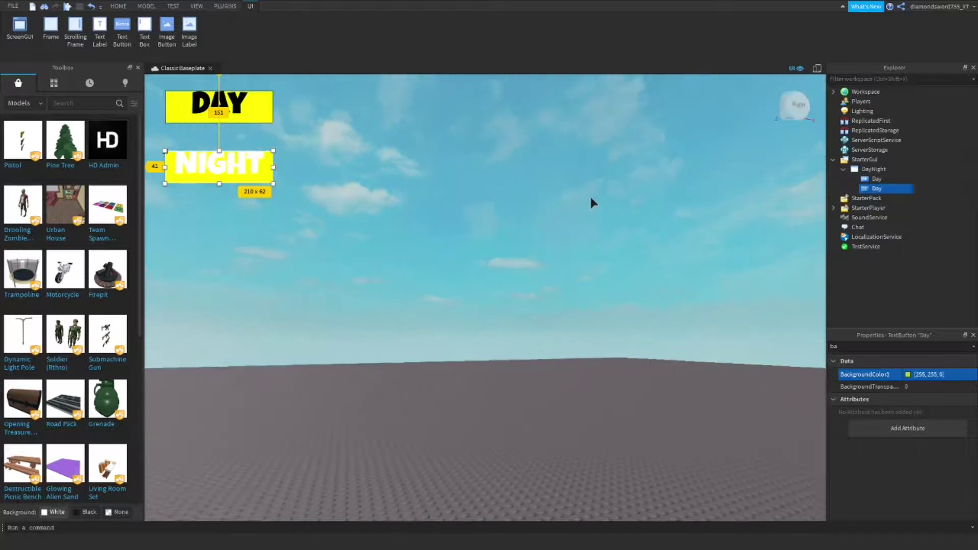
pyautogui.click(907, 374)
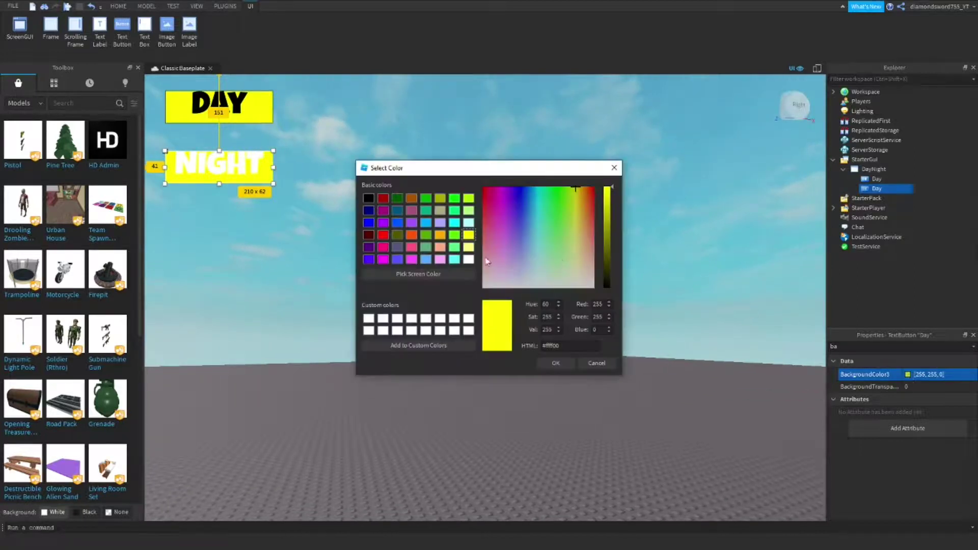
pyautogui.click(368, 199)
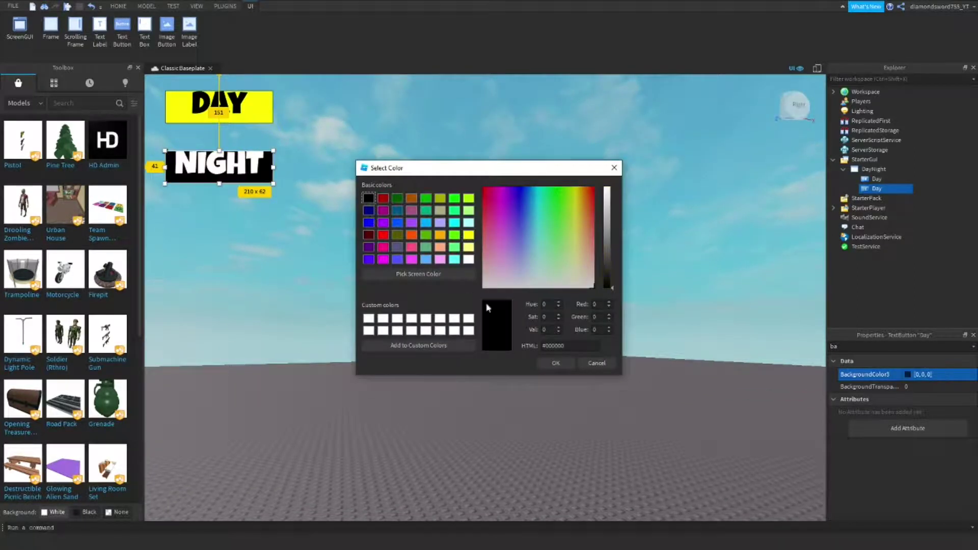
pyautogui.click(556, 363)
pyautogui.moveTo(506, 296); pyautogui.dragTo(527, 283, button='right')
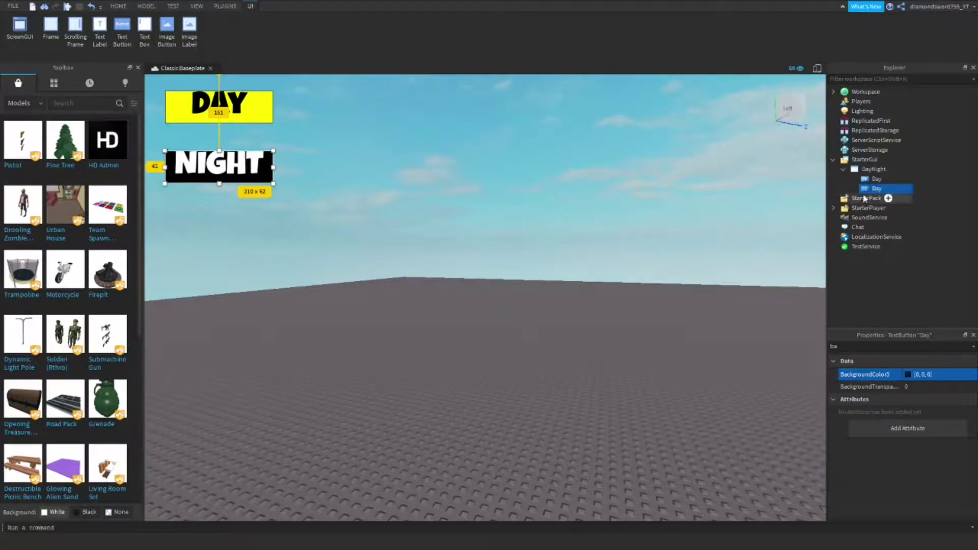
# - Rename the copied button to Night
pyautogui.rightClick(876, 188)
pyautogui.click(880, 251)
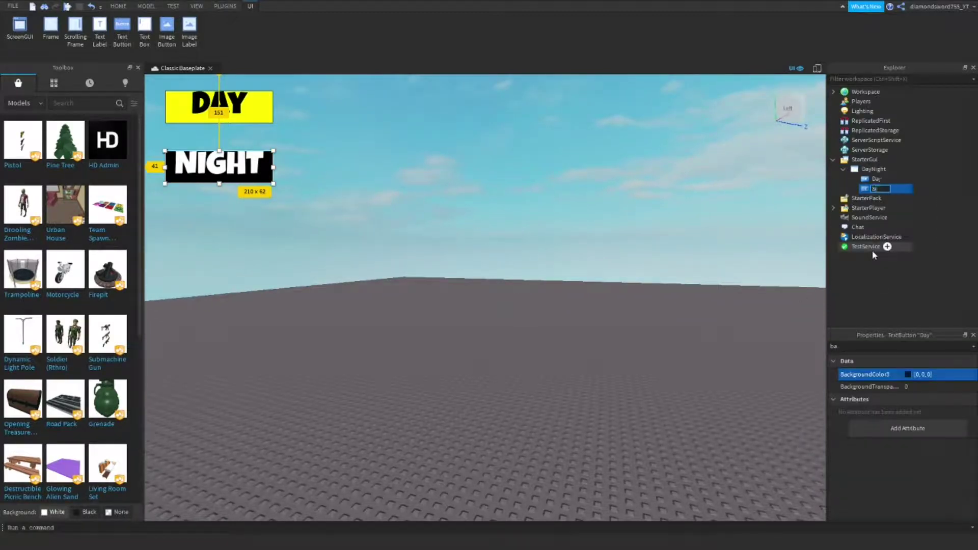
pyautogui.write('Night')
pyautogui.press('Return')
# - Insert a LocalScript into the Day button
pyautogui.click(876, 178)
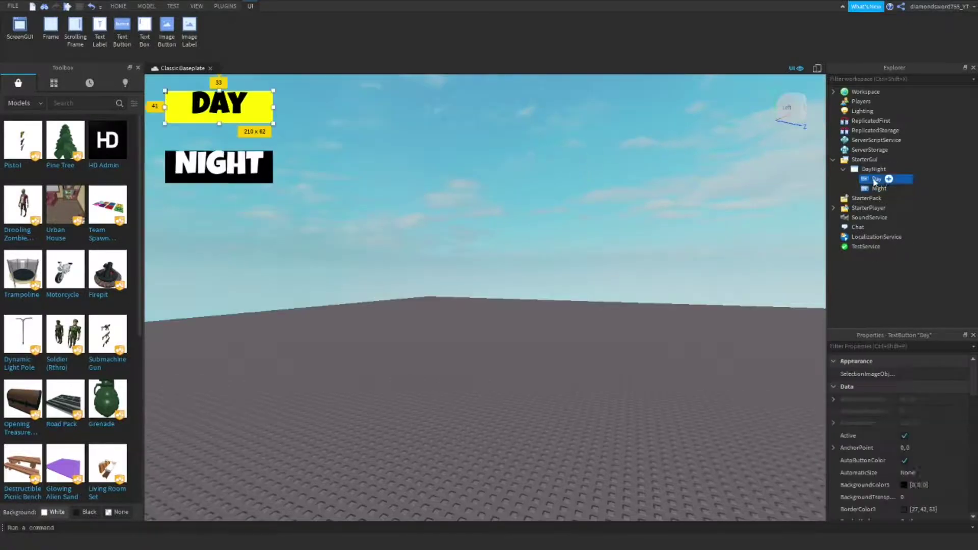
pyautogui.click(879, 188)
pyautogui.click(888, 179)
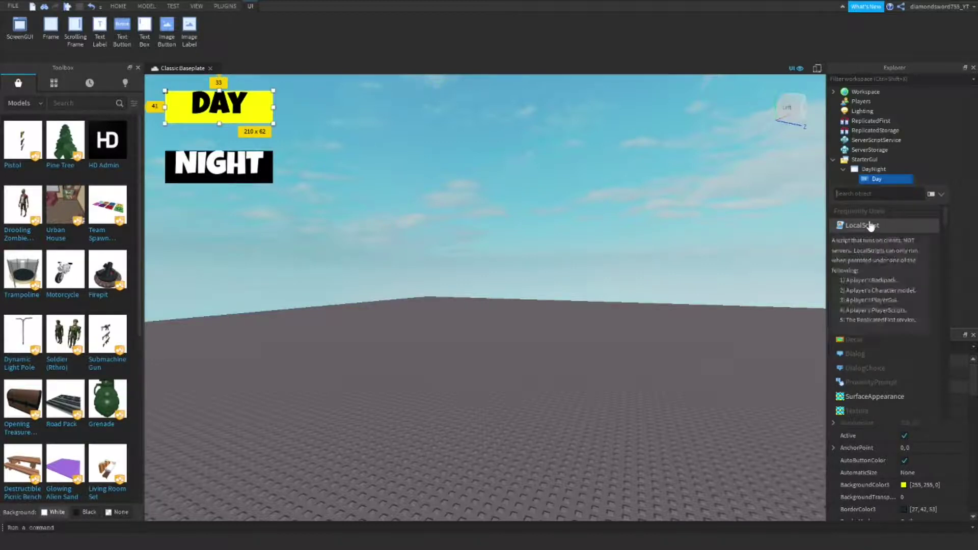
pyautogui.click(861, 225)
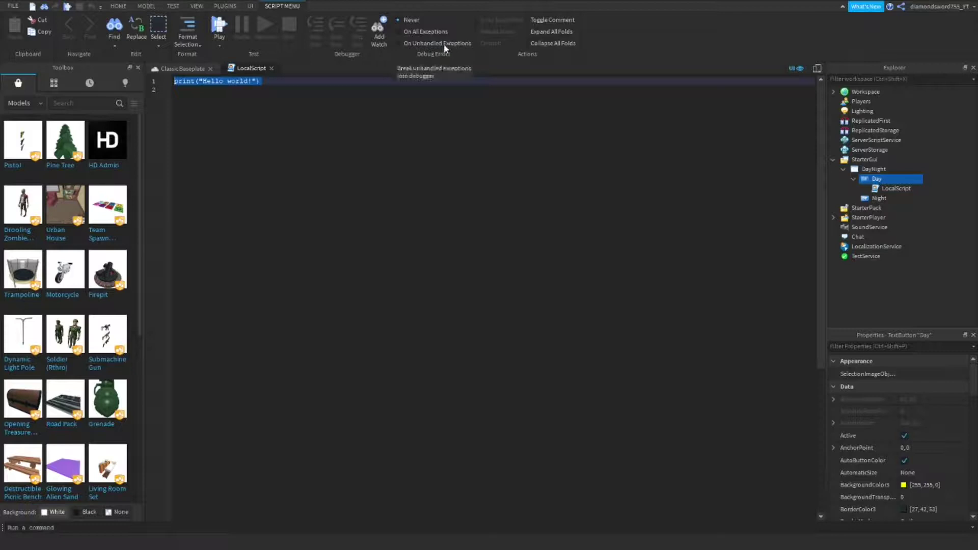
pyautogui.write('script.Parent.')
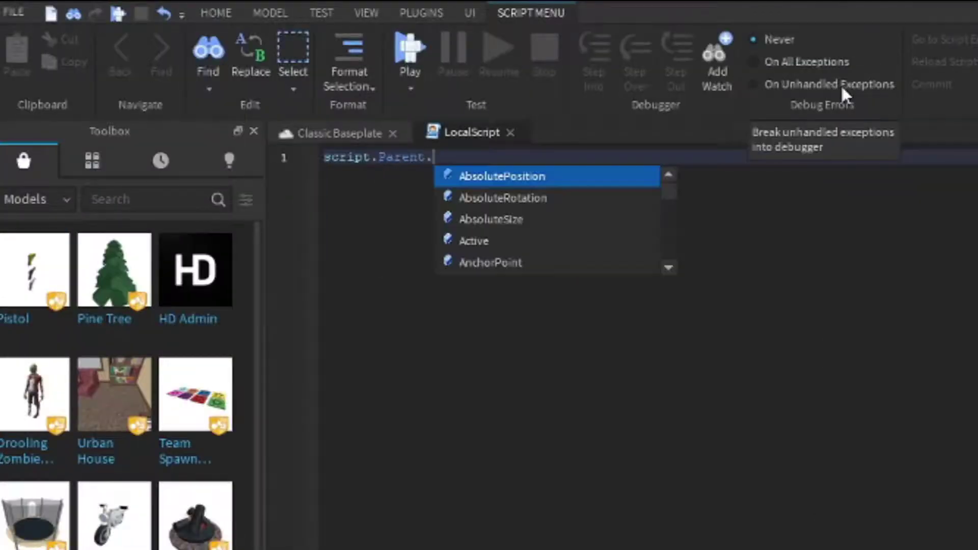
pyautogui.write('Mo')
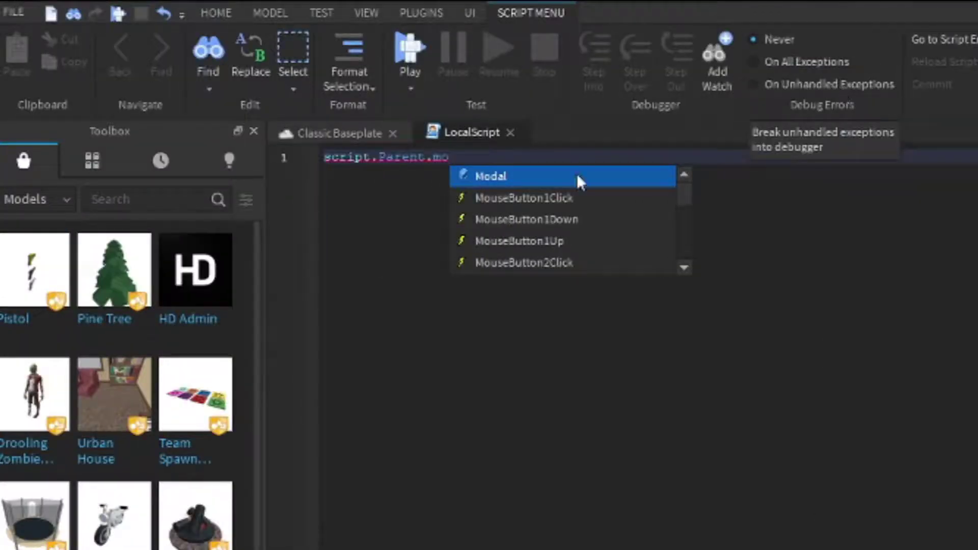
# - Connect a function to the Day button's MouseButton1Click event
pyautogui.doubleClick(564, 197)
pyautogui.write(':')
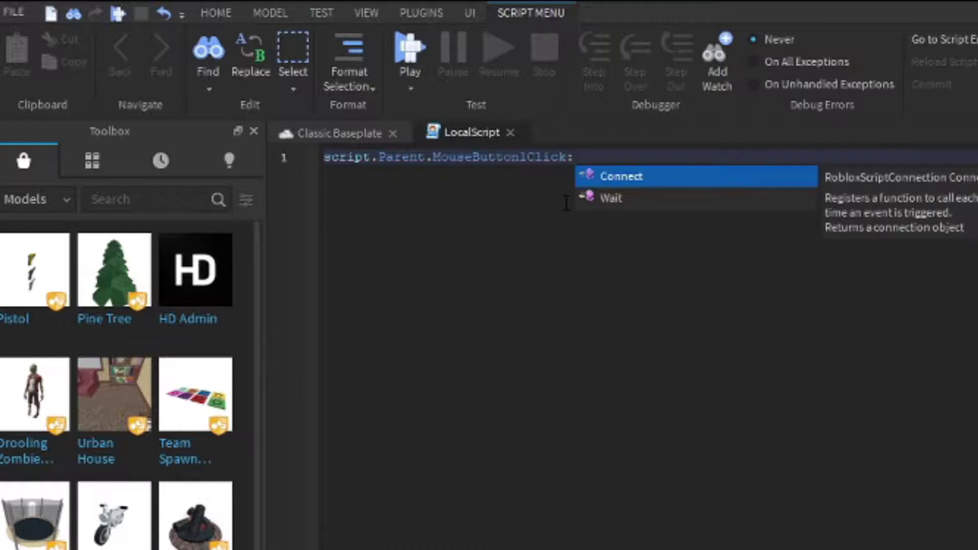
pyautogui.write('C')
pyautogui.press('Tab')
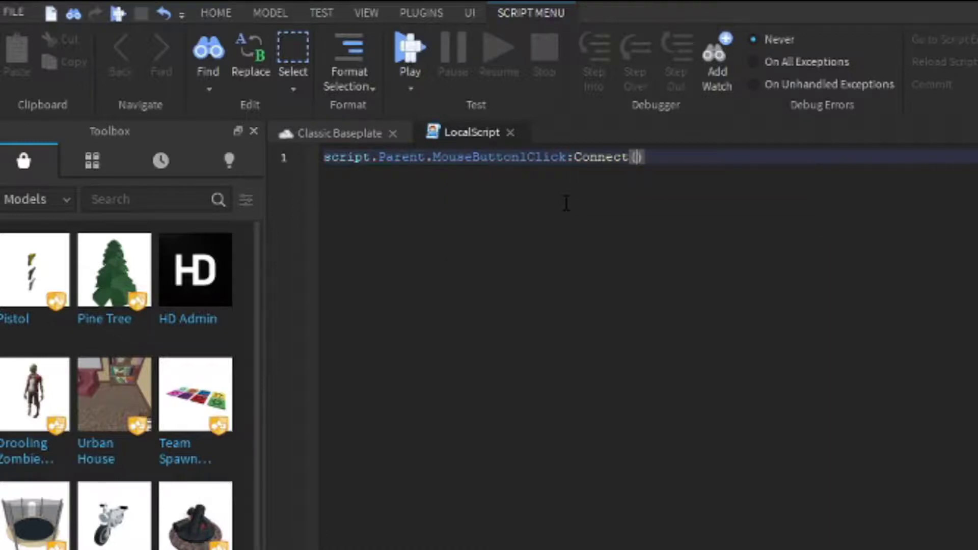
pyautogui.write('f')
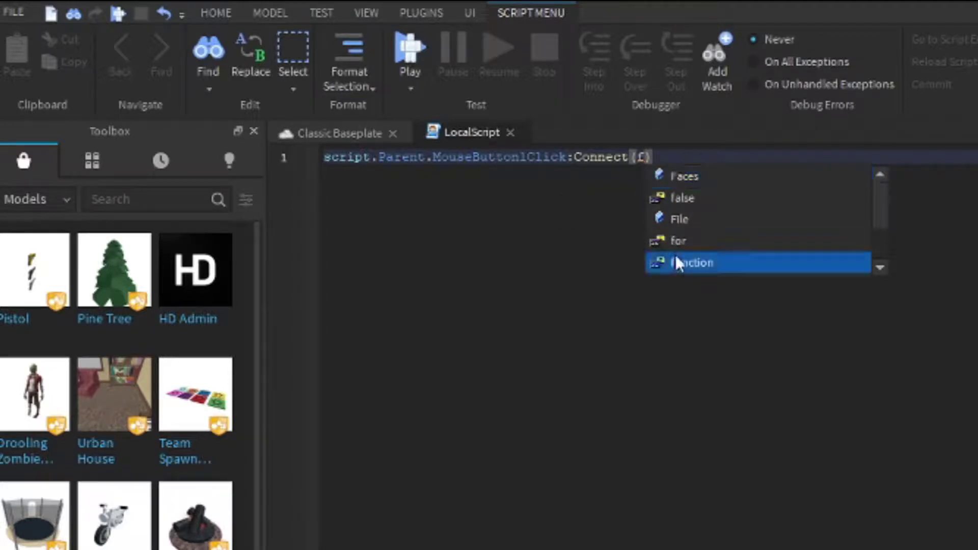
pyautogui.doubleClick(692, 262)
pyautogui.moveTo(669, 157)
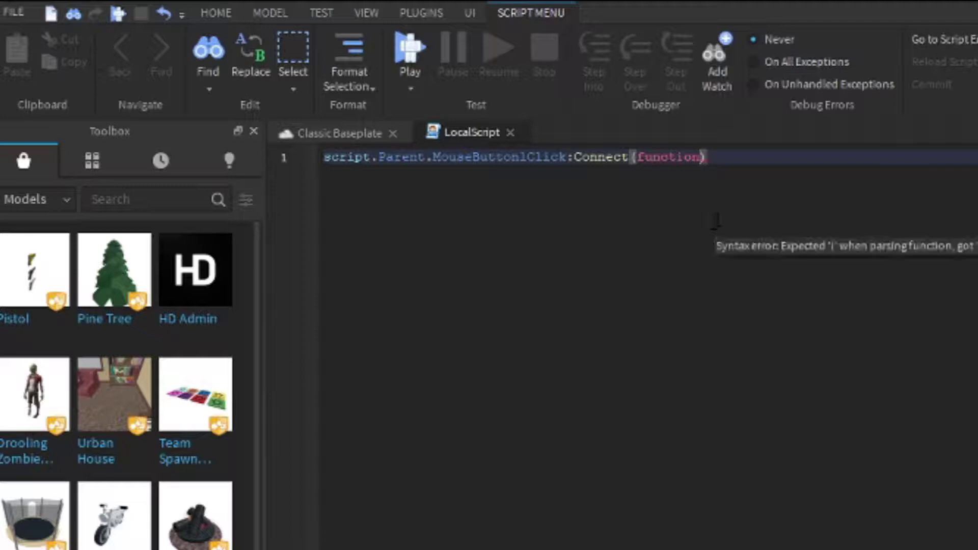
pyautogui.write('()')
pyautogui.press('Return')
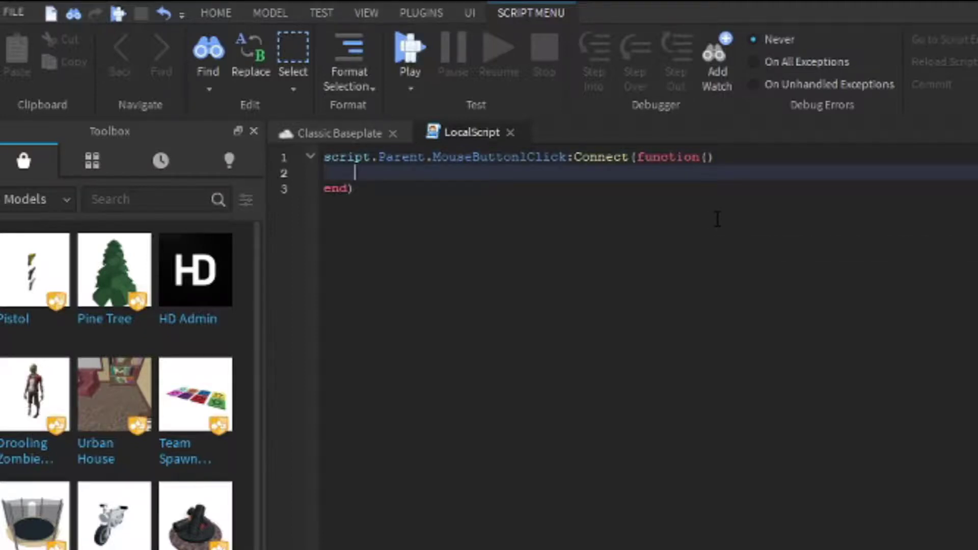
pyautogui.write('l')
pyautogui.press('Tab')
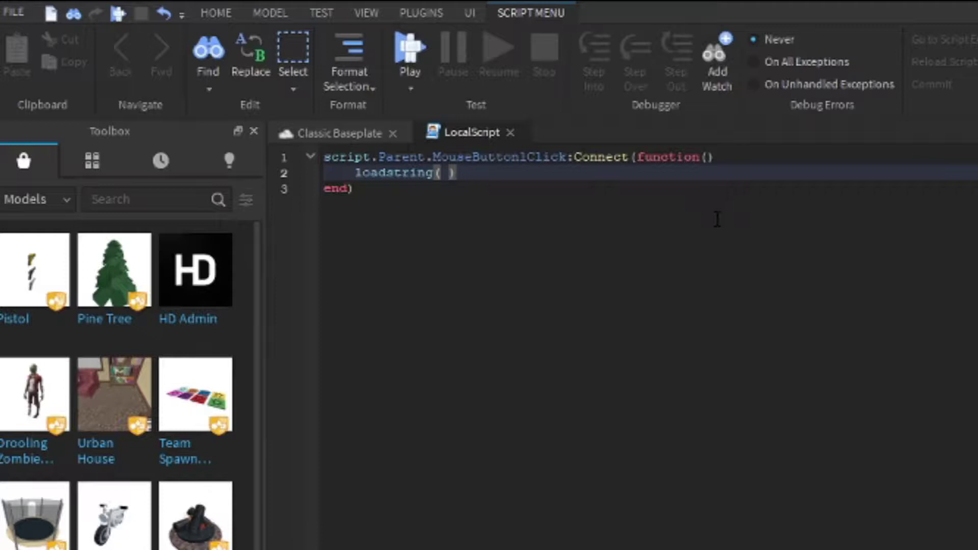
pyautogui.press('BackSpace')
pyautogui.press('BackSpace')
pyautogui.press('BackSpace')
pyautogui.press('BackSpace')
pyautogui.press('BackSpace')
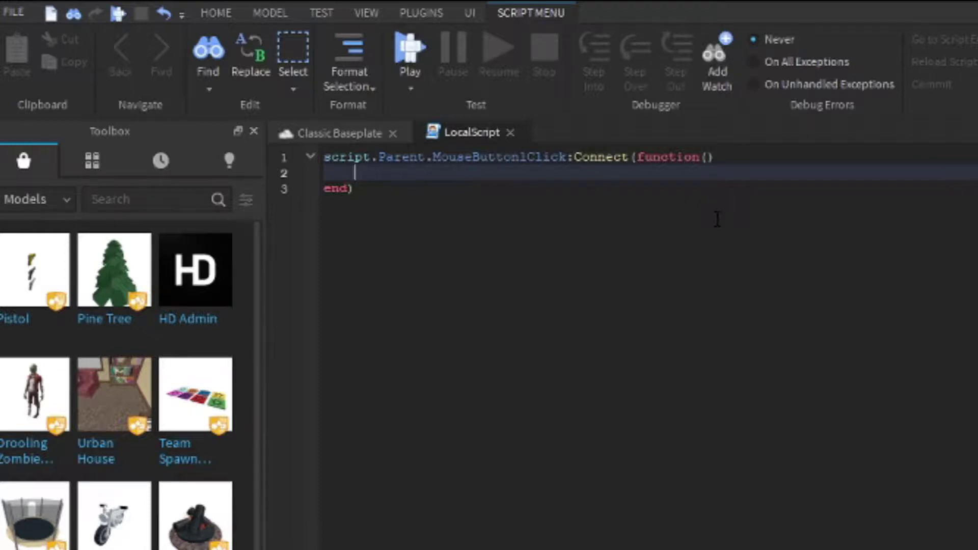
pyautogui.write('local')
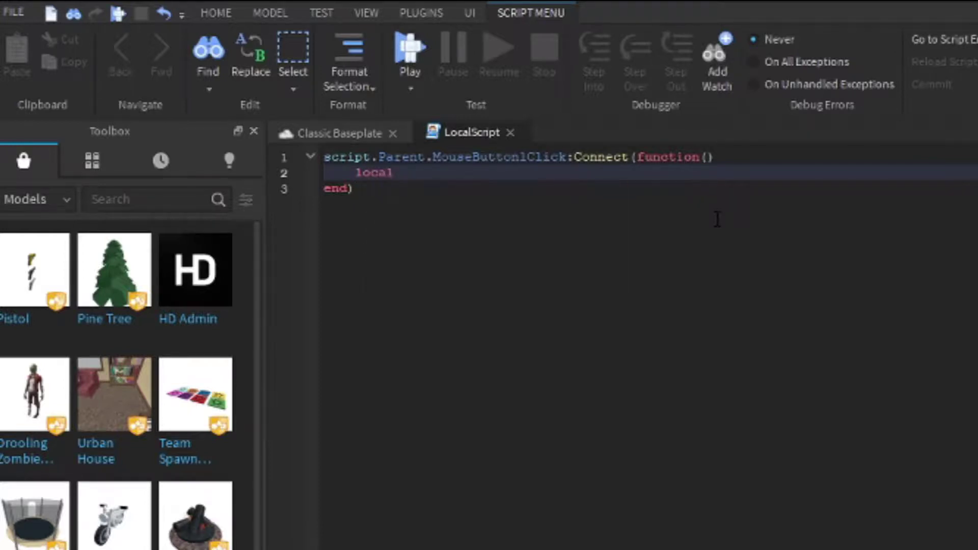
pyautogui.write(' lighting ')
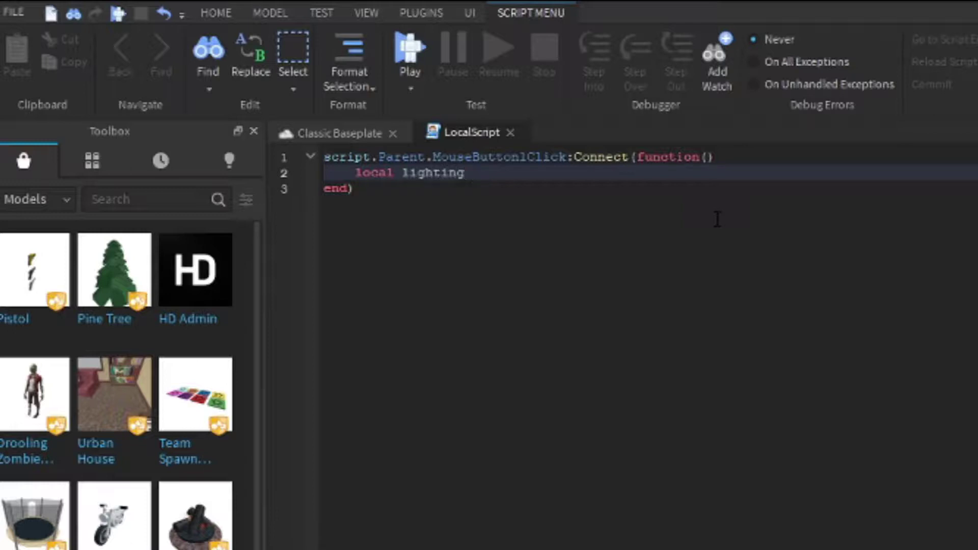
pyautogui.write('= g')
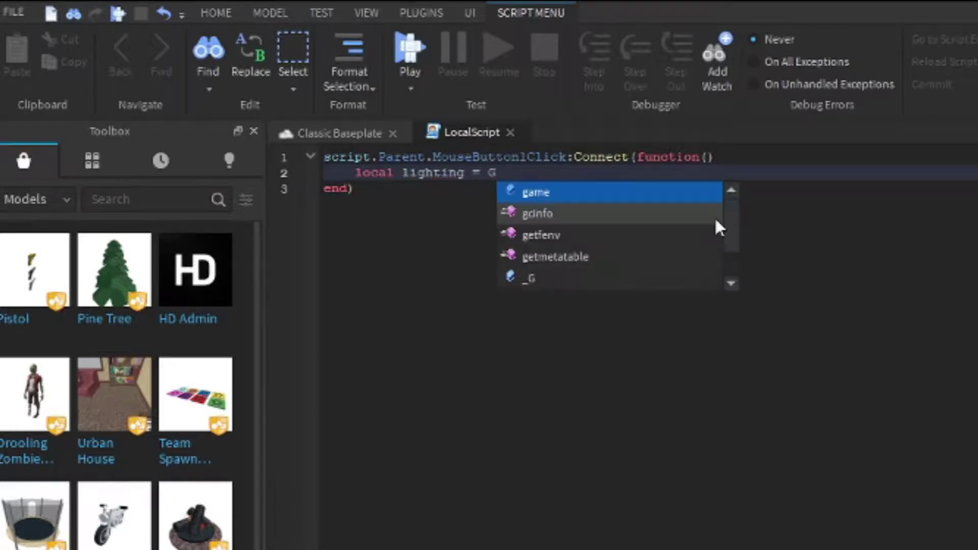
# - Write local lighting = game:GetService("Lighting") and start the SetMinutesAfterMidnight(720) line
pyautogui.press('Tab')
pyautogui.write(':Ge')
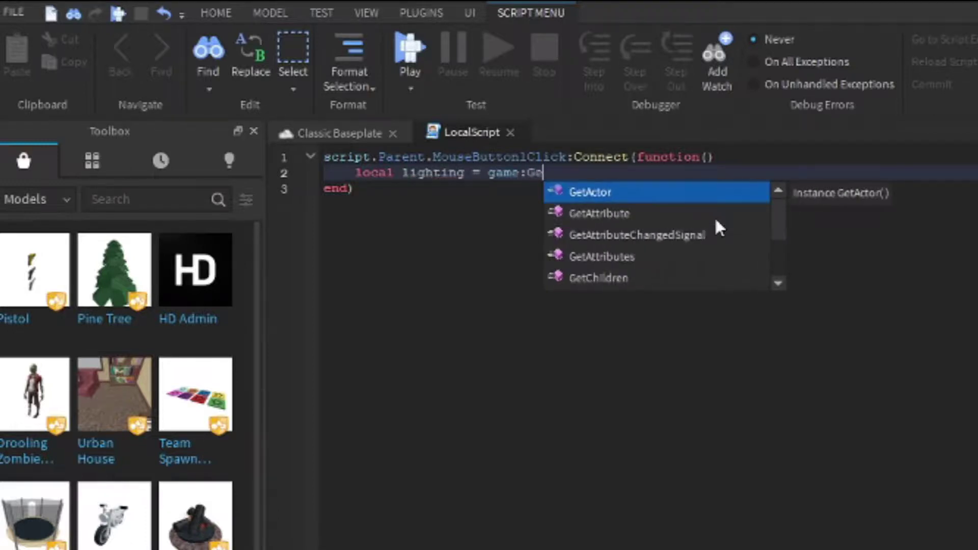
pyautogui.write('t')
pyautogui.write('S')
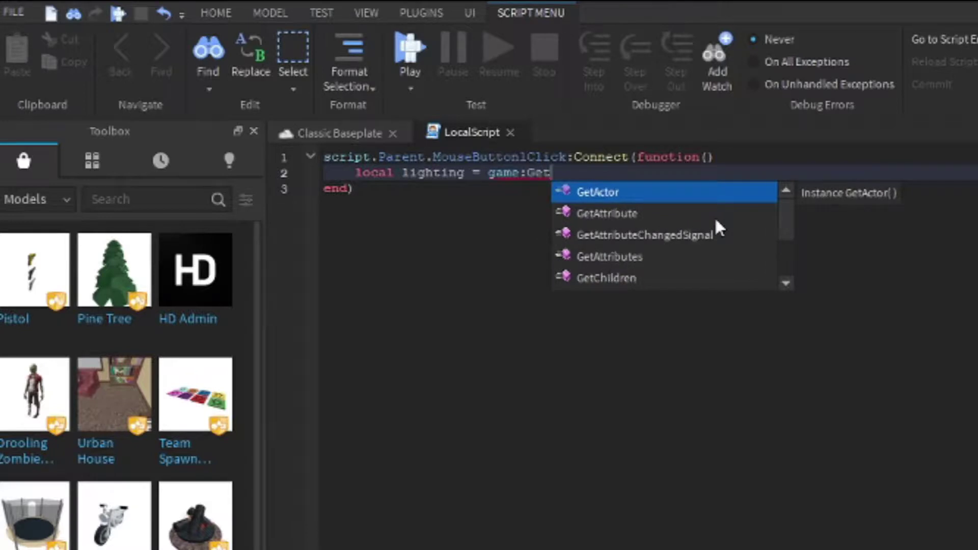
pyautogui.write('e')
pyautogui.press('Tab')
pyautogui.write('"L')
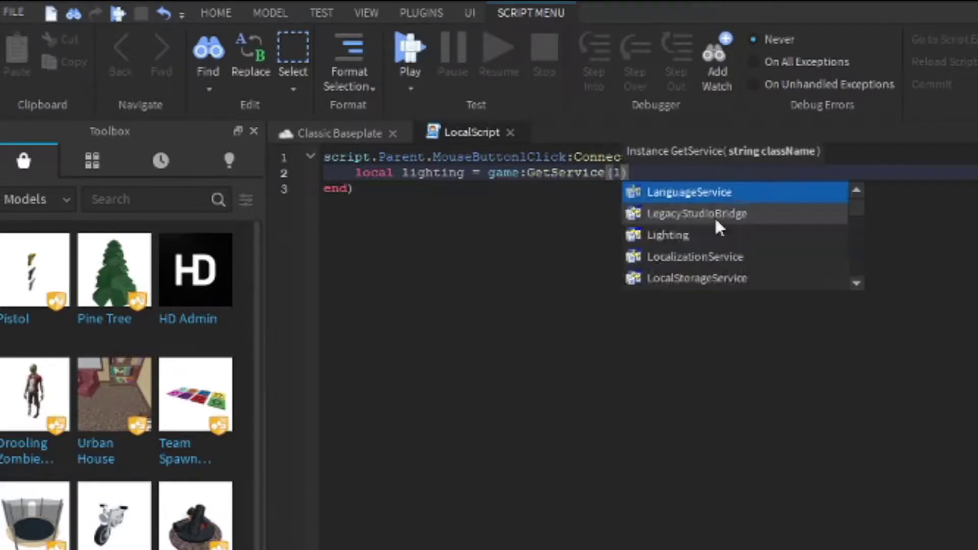
pyautogui.write('ig')
pyautogui.press('Tab')
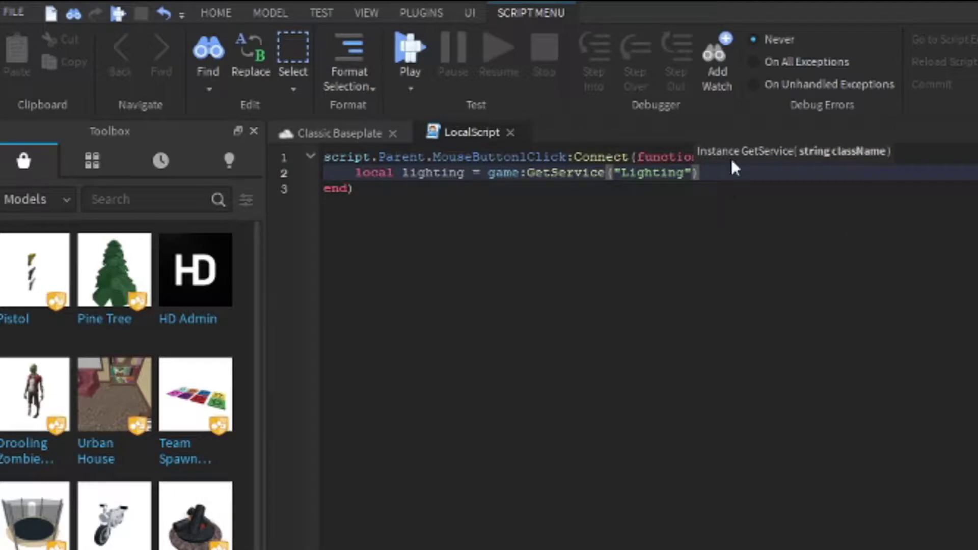
pyautogui.press('Right')
pyautogui.press('Return')
pyautogui.write('lui')
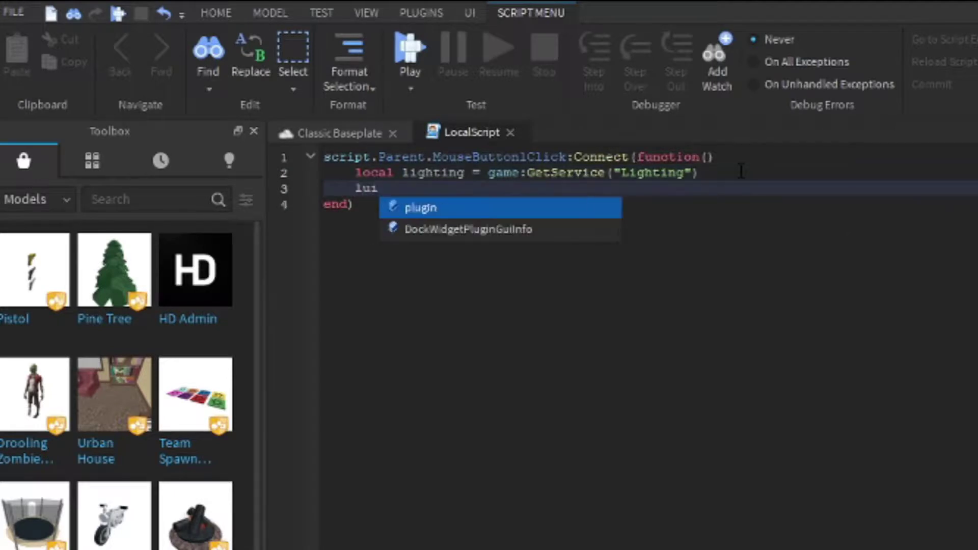
pyautogui.press('BackSpace')
pyautogui.press('BackSpace')
pyautogui.write('i')
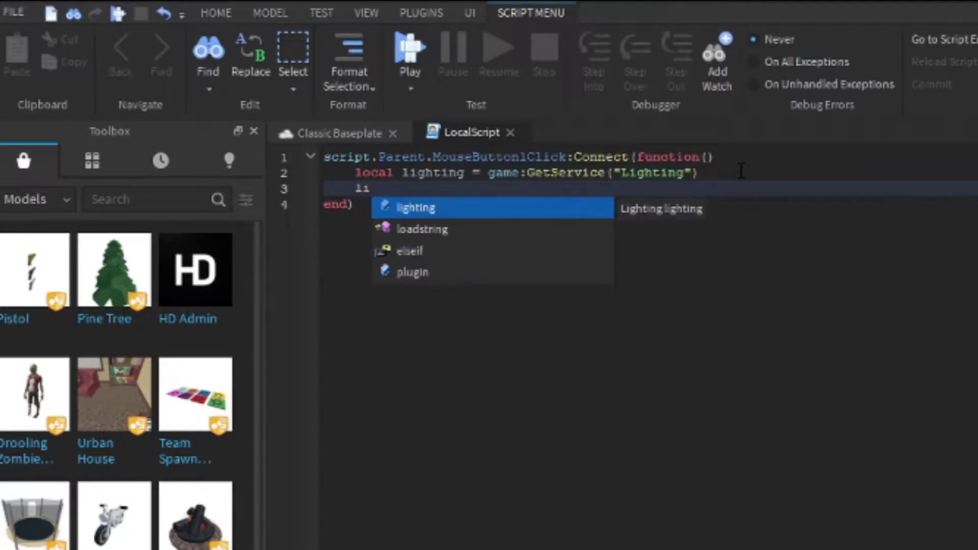
pyautogui.press('Tab')
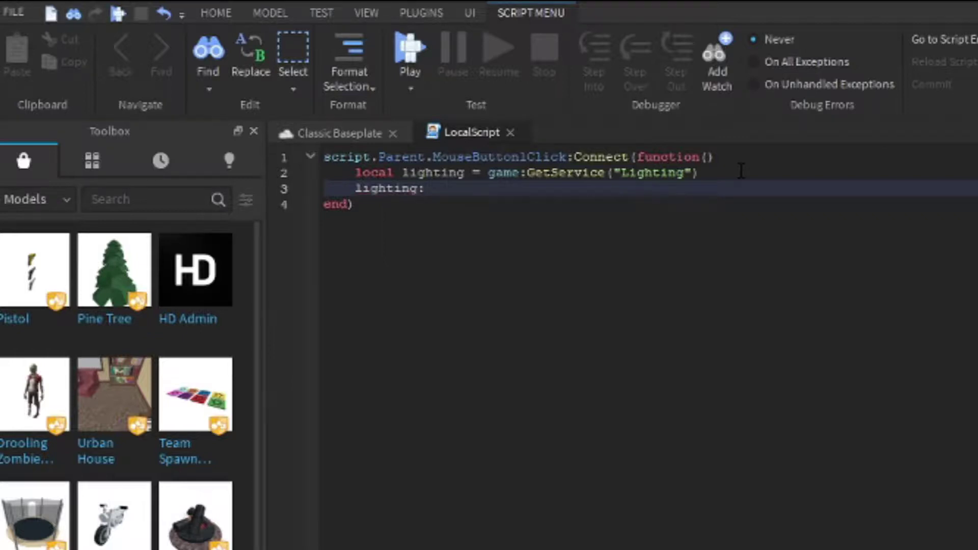
pyautogui.write('se')
pyautogui.press('BackSpace')
pyautogui.press('BackSpace')
pyautogui.write('SetM')
pyautogui.write('inut')
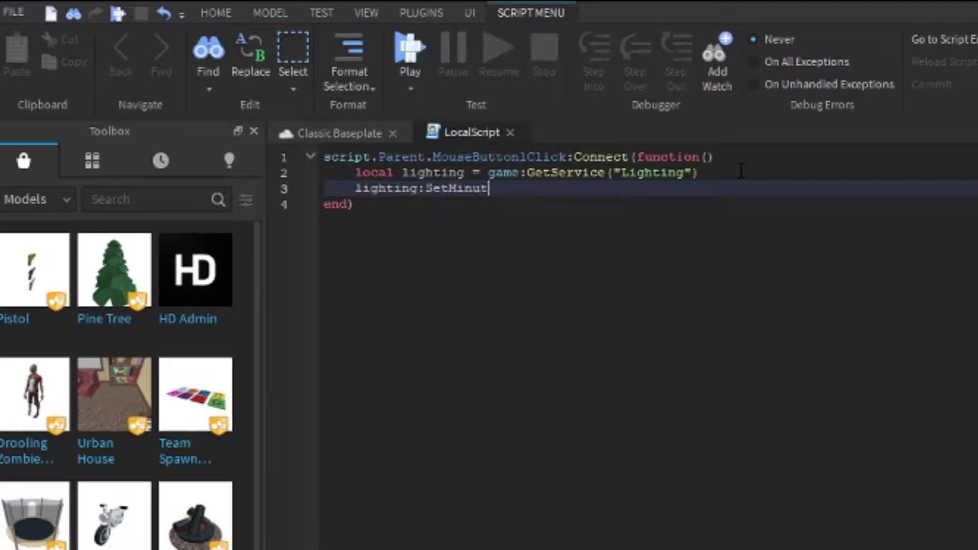
pyautogui.write('es')
pyautogui.write('AfterM')
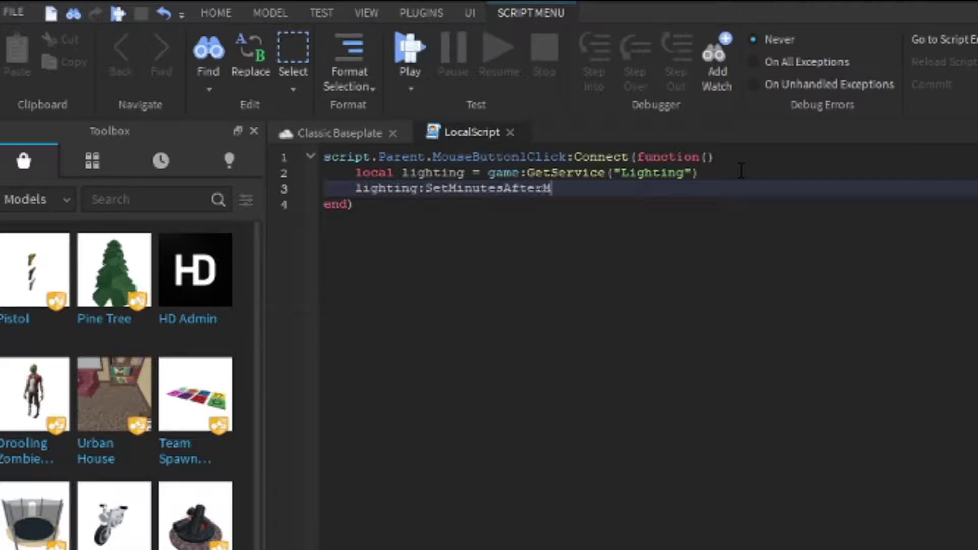
pyautogui.write('idnight')
pyautogui.write('(720)')
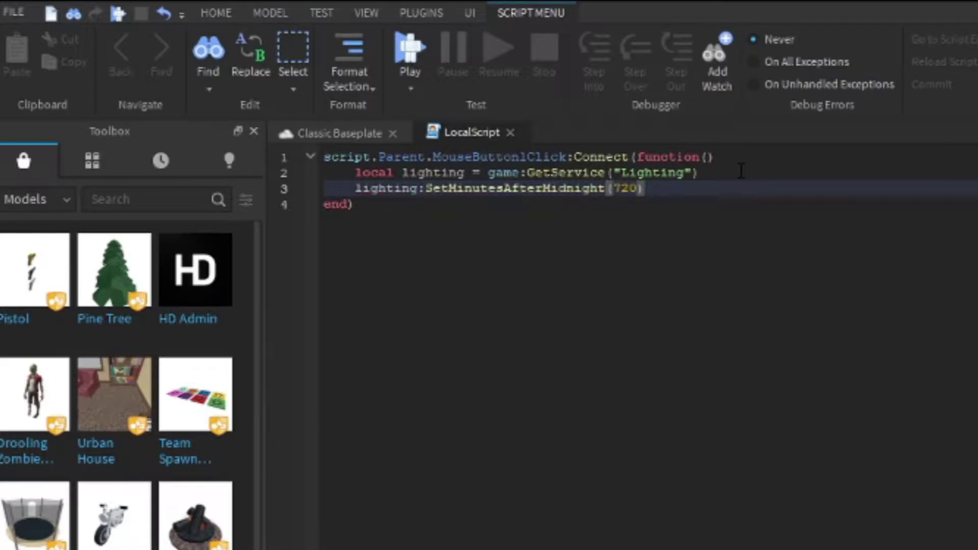
# - Copy the entire Day LocalScript code
pyautogui.press('Down')
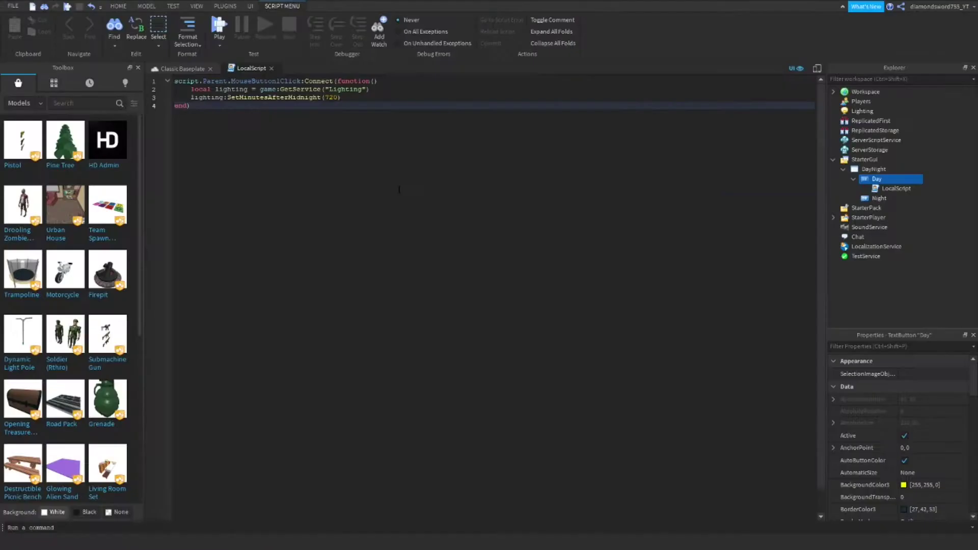
pyautogui.hotkey('ctrl', 'a')
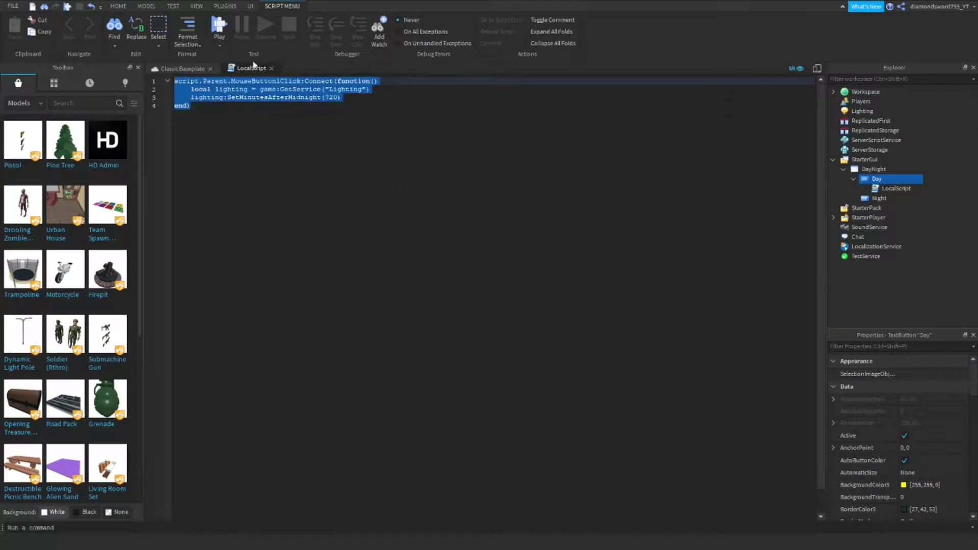
pyautogui.click(385, 147)
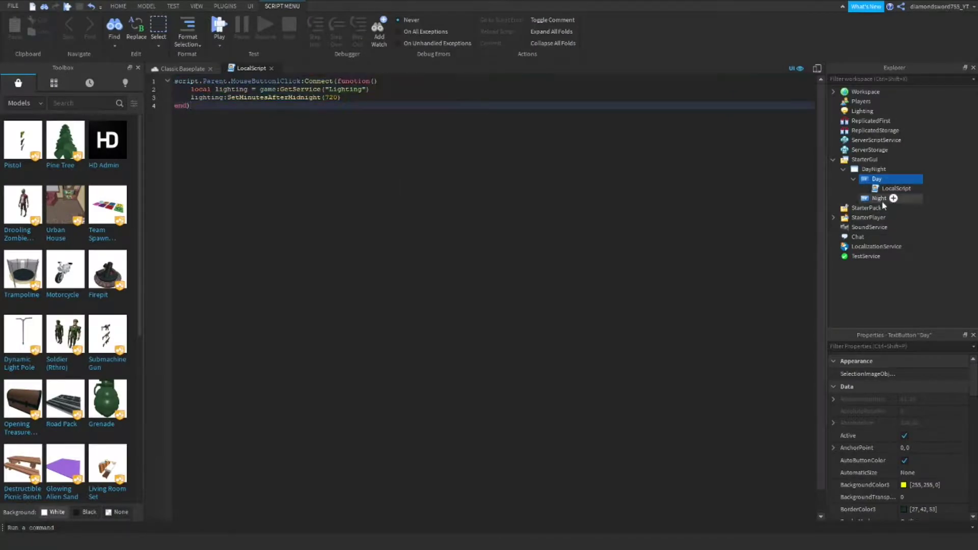
pyautogui.hotkey('ctrl', 'a')
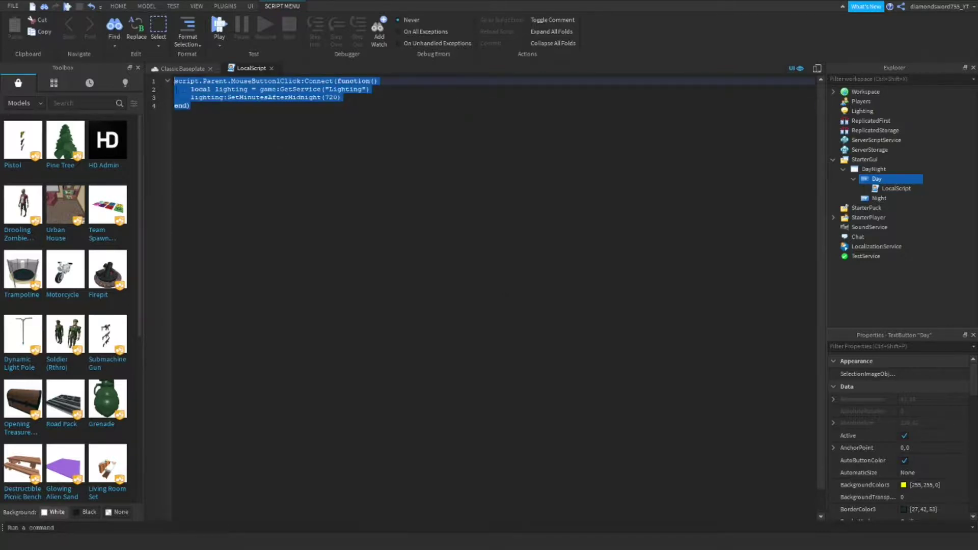
pyautogui.rightClick(182, 87)
pyautogui.click(219, 134)
# - Add a LocalScript to the Night button and paste the Day code into it
pyautogui.click(894, 197)
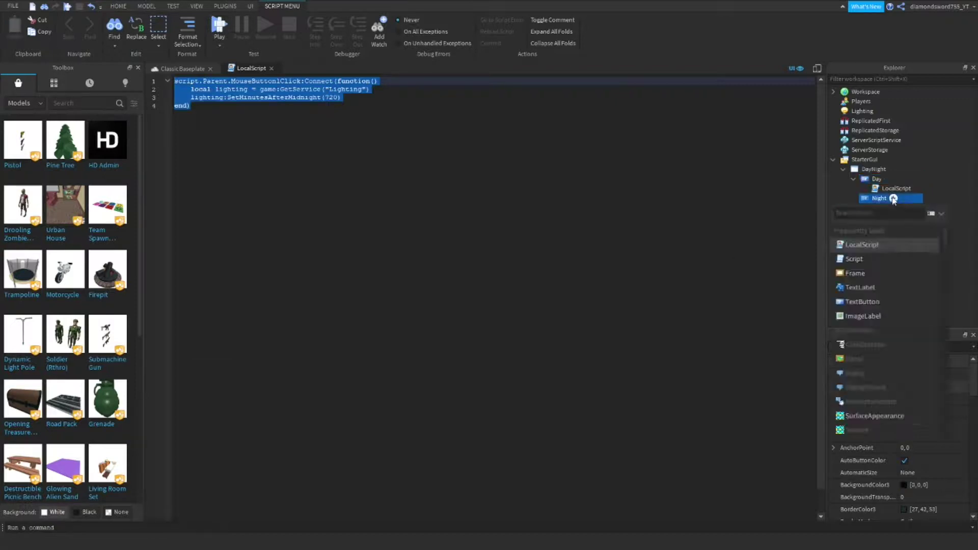
pyautogui.click(856, 243)
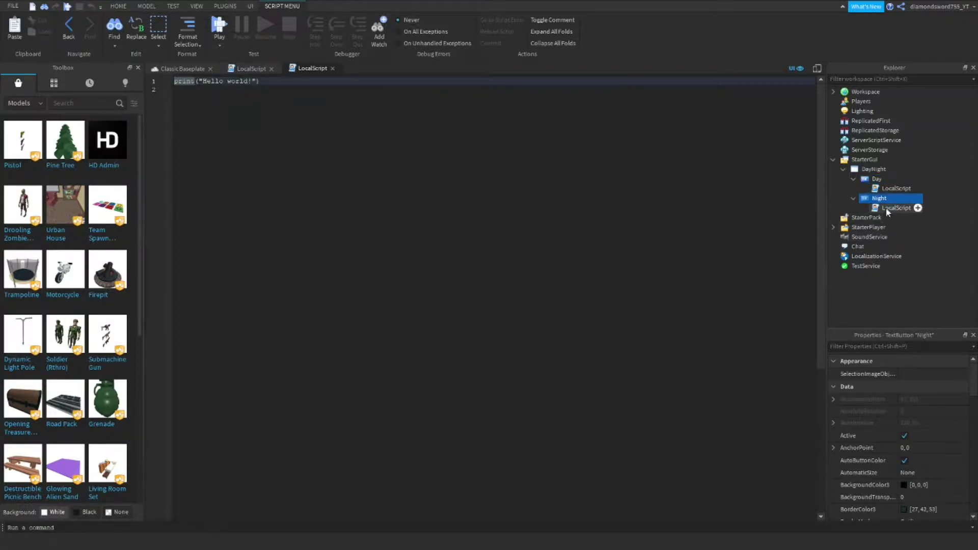
pyautogui.hotkey('ctrl', 'a')
pyautogui.hotkey('ctrl', 'v')
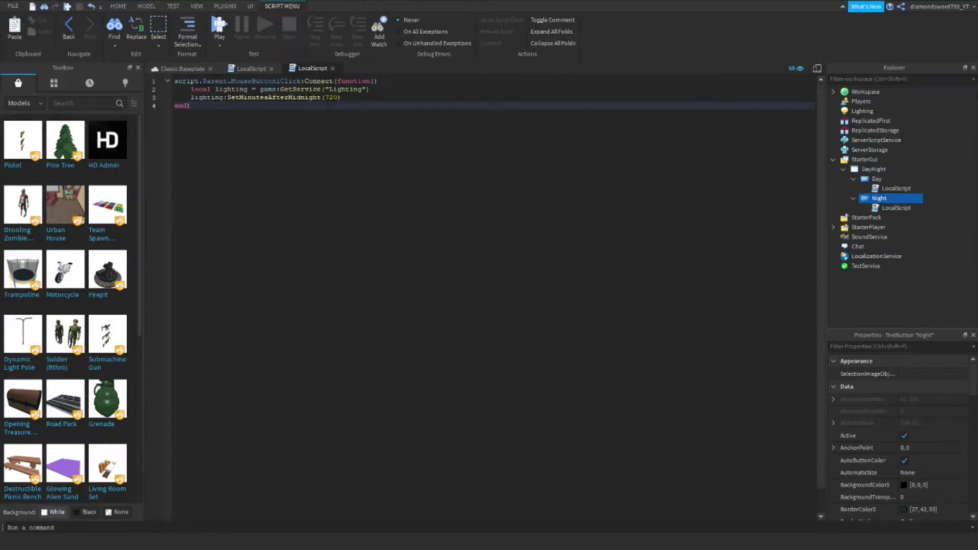
# - Change 720 to 0 in the Night script and start a play test
pyautogui.doubleClick(330, 98)
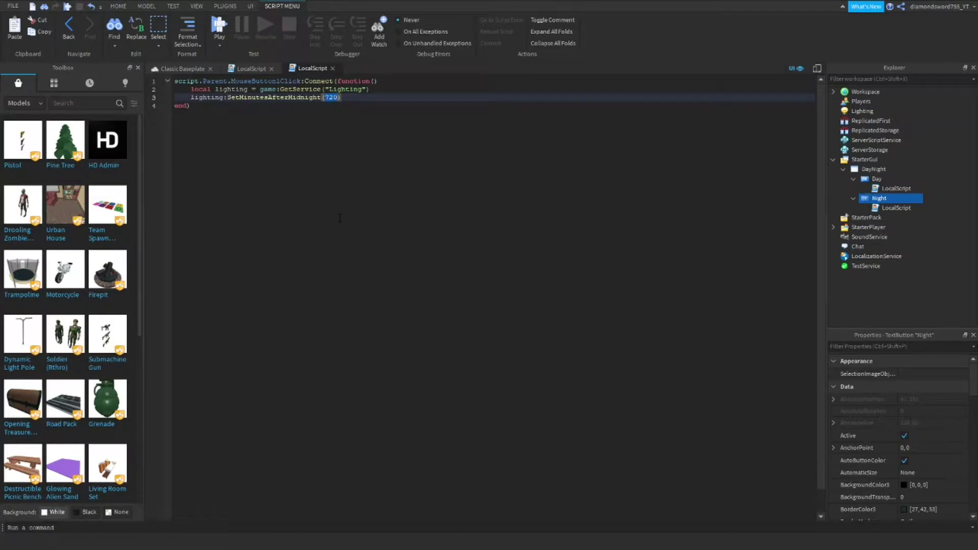
pyautogui.write('1')
pyautogui.write('0')
pyautogui.press('Down')
pyautogui.click(219, 30)
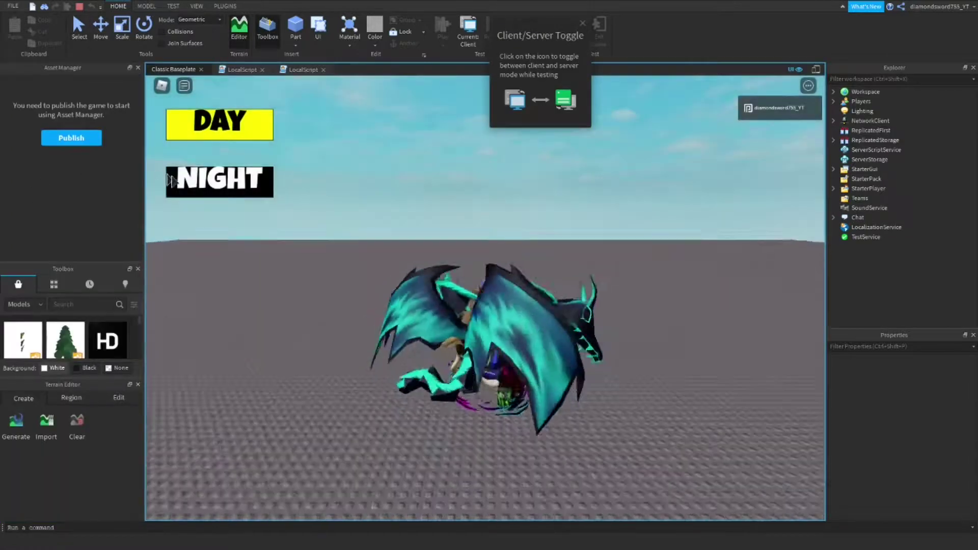
# - Toggle repeatedly between NIGHT and DAY, orbiting the camera to check the sky changes
pyautogui.click(219, 181)
pyautogui.moveTo(203, 195)
pyautogui.mouseDown(button='right')
pyautogui.moveTo(373, 256)
pyautogui.moveTo(541, 363)
pyautogui.mouseUp(button='right')
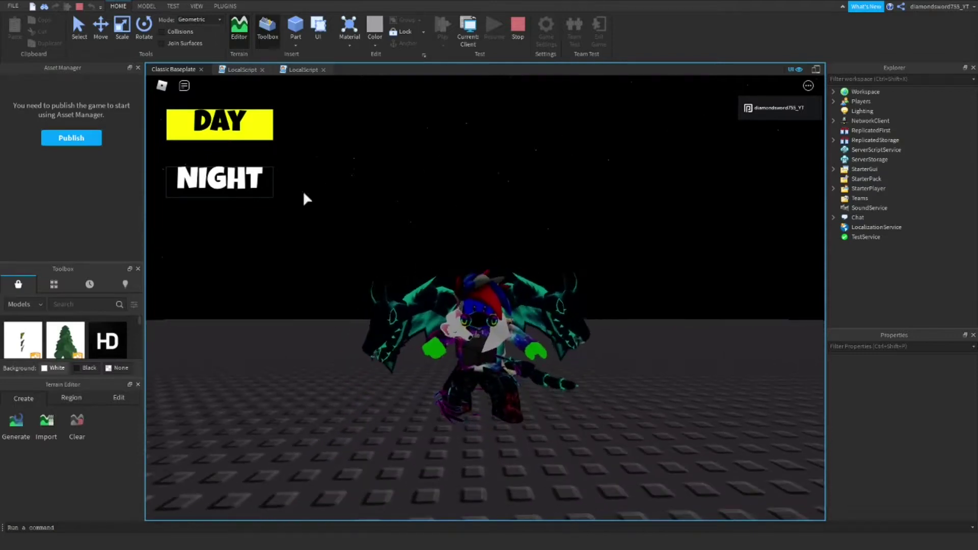
pyautogui.click(252, 126)
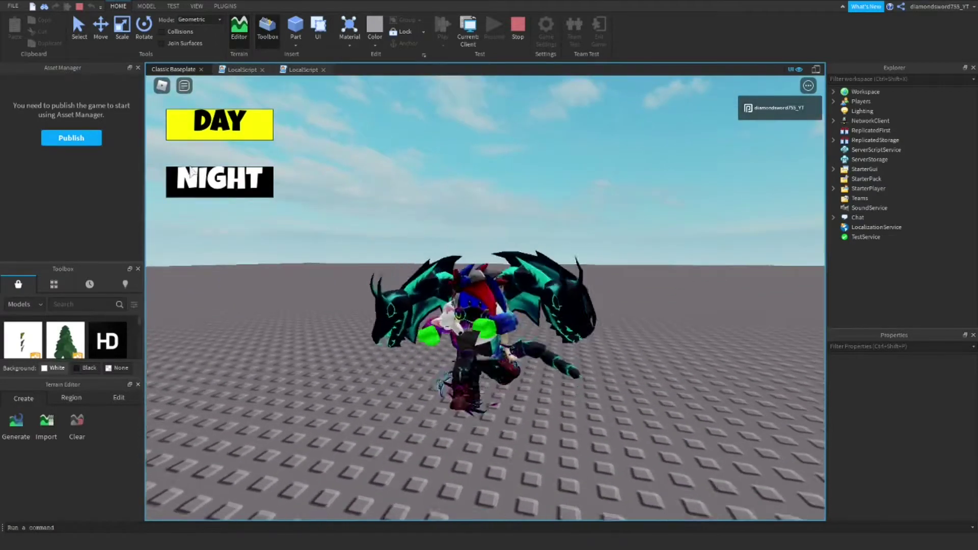
pyautogui.click(220, 181)
pyautogui.click(220, 124)
pyautogui.click(229, 181)
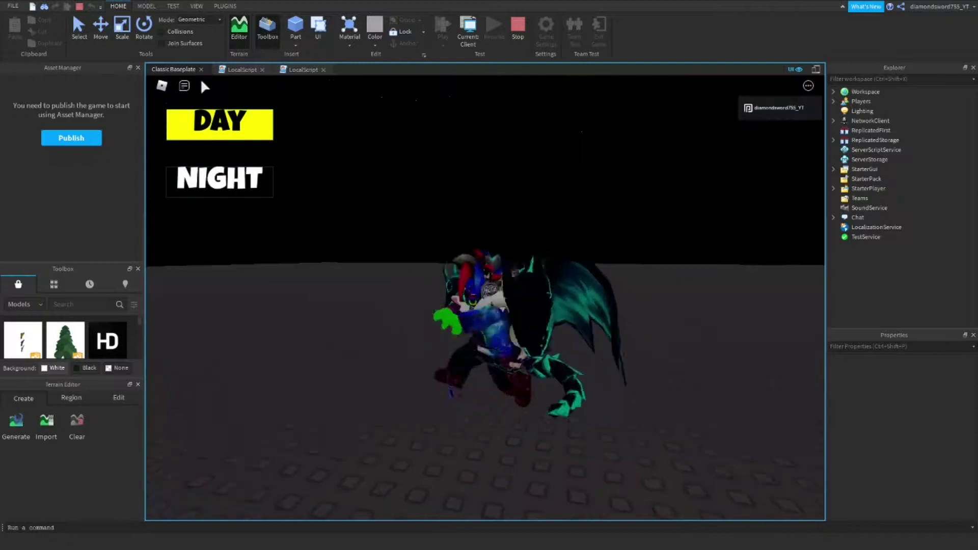
pyautogui.click(230, 125)
pyautogui.click(229, 180)
pyautogui.click(229, 124)
pyautogui.click(229, 181)
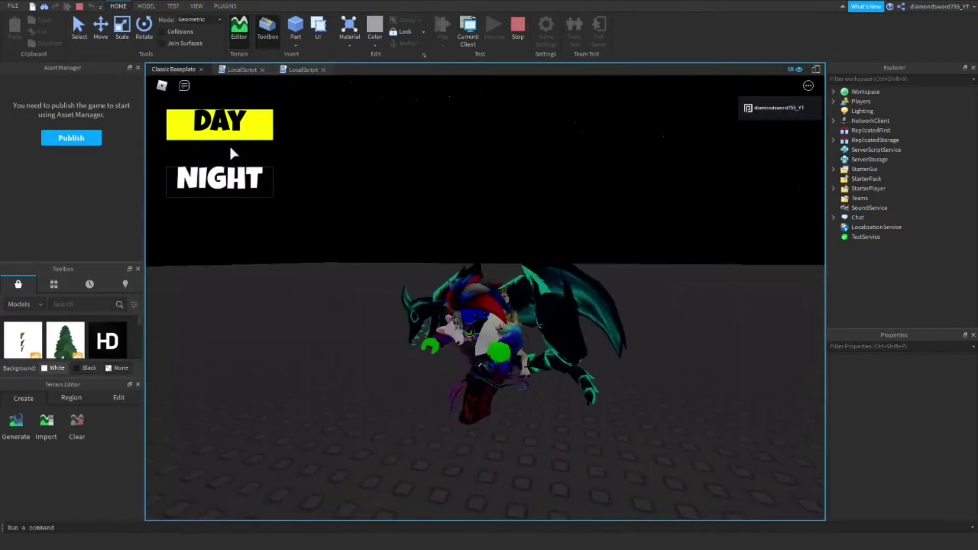
pyautogui.click(229, 124)
pyautogui.click(222, 182)
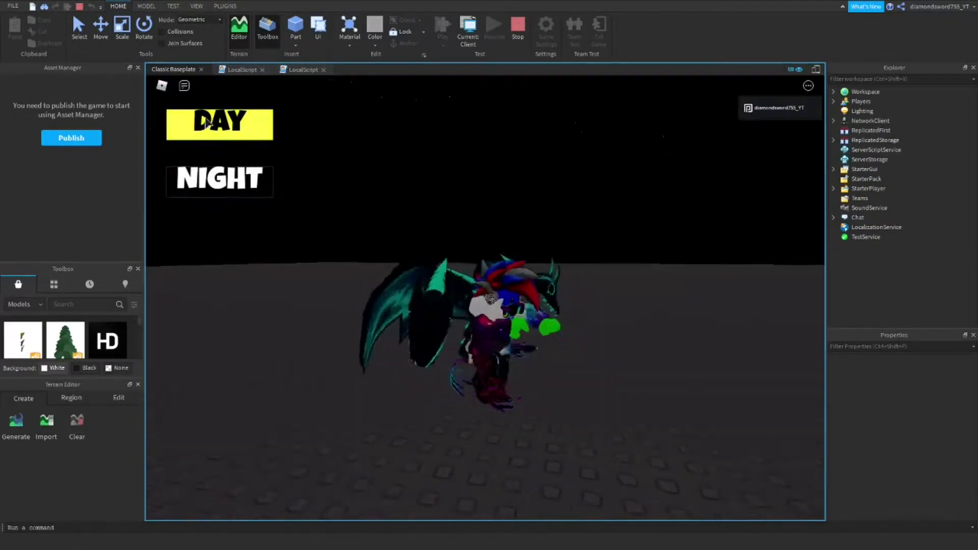
pyautogui.click(229, 124)
pyautogui.click(236, 180)
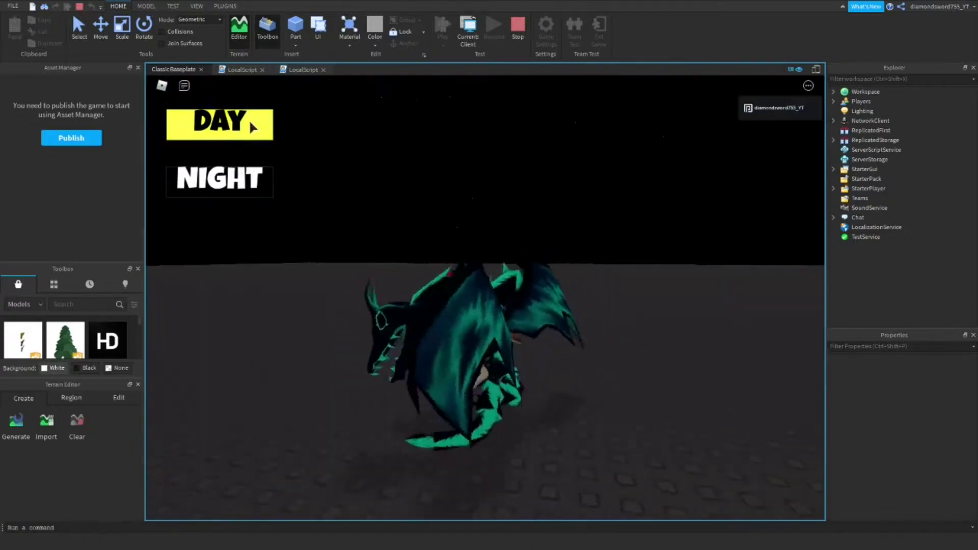
pyautogui.click(230, 124)
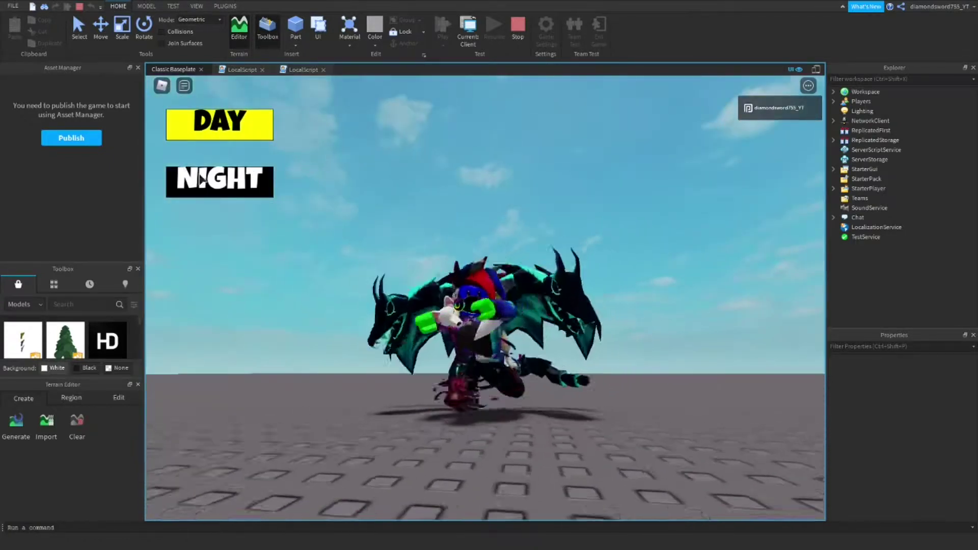
pyautogui.click(229, 180)
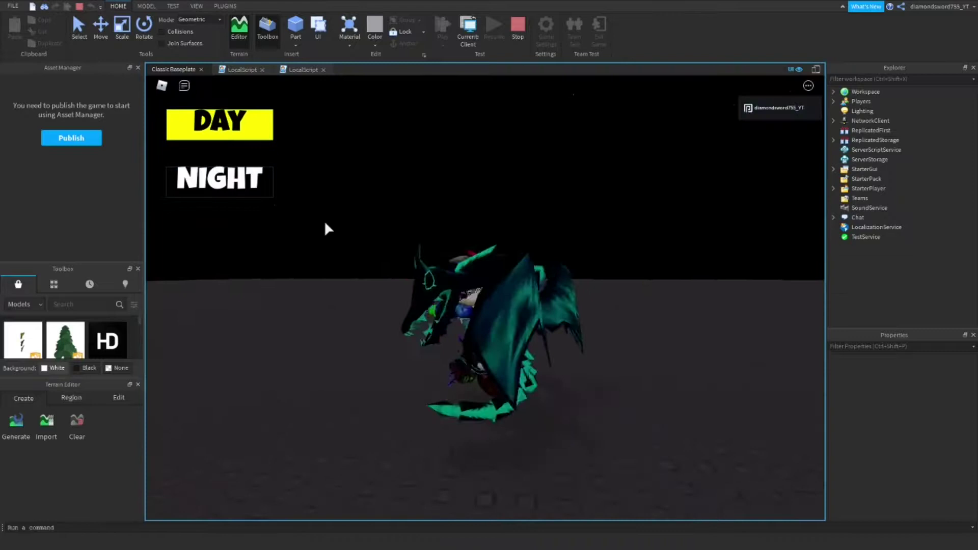
pyautogui.moveTo(324, 220); pyautogui.dragTo(387, 174, button='right')
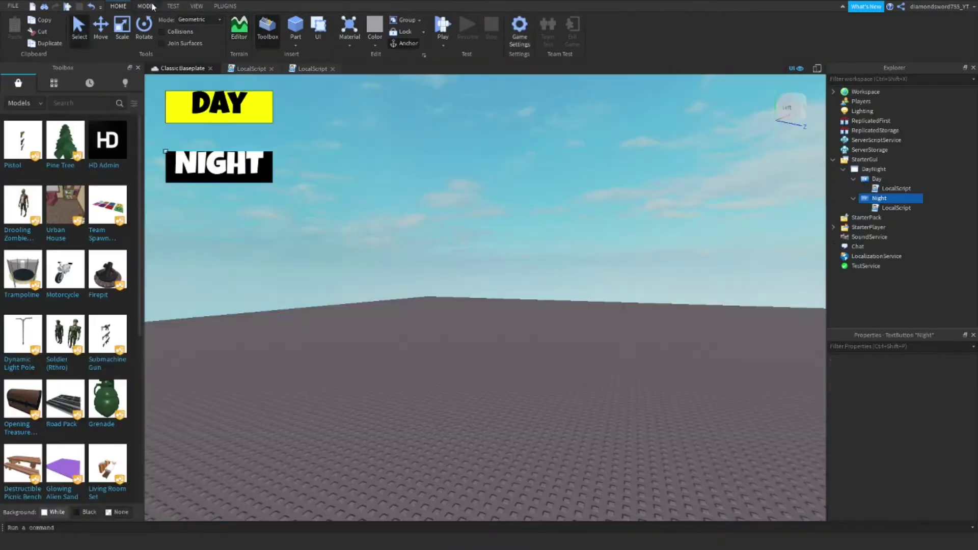
# - Run a local server test with 2 Players and move the server window aside
pyautogui.click(173, 5)
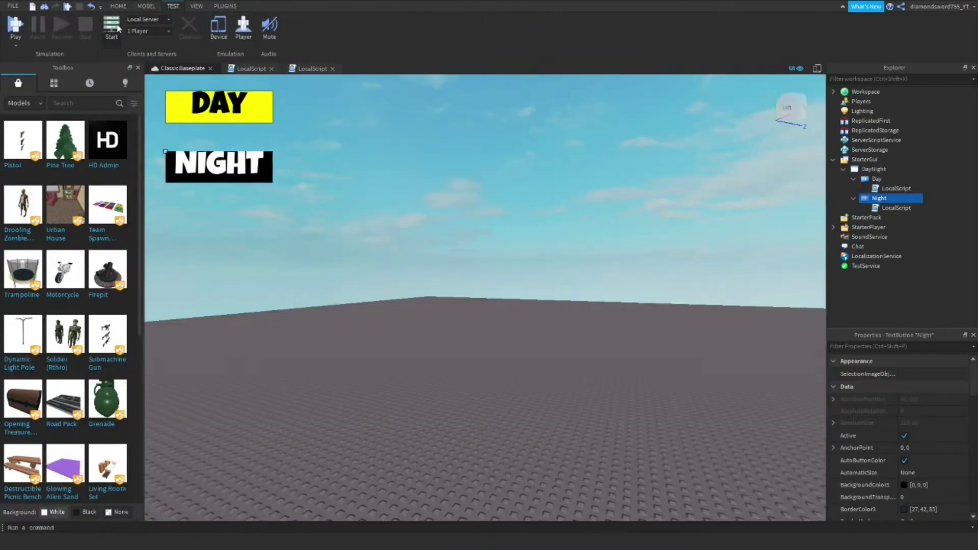
pyautogui.click(148, 31)
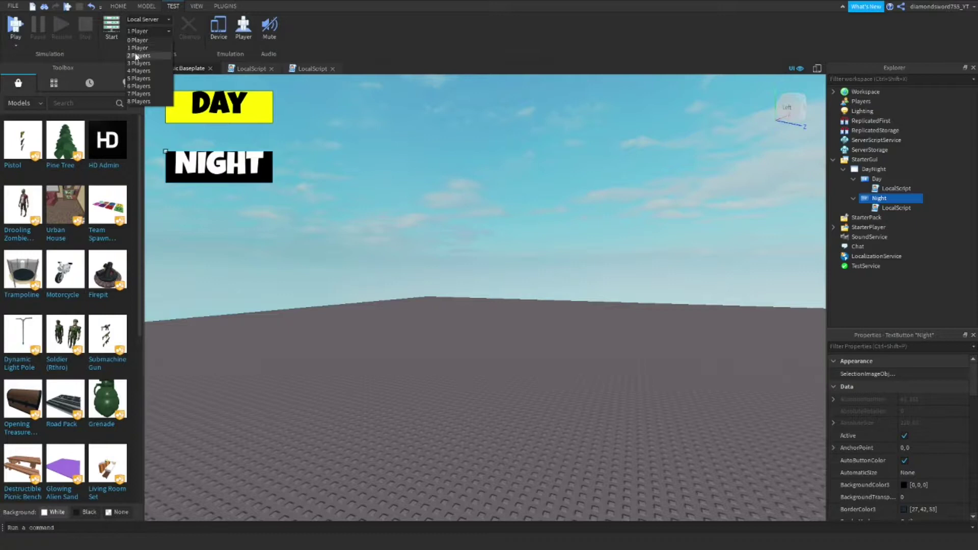
pyautogui.click(136, 55)
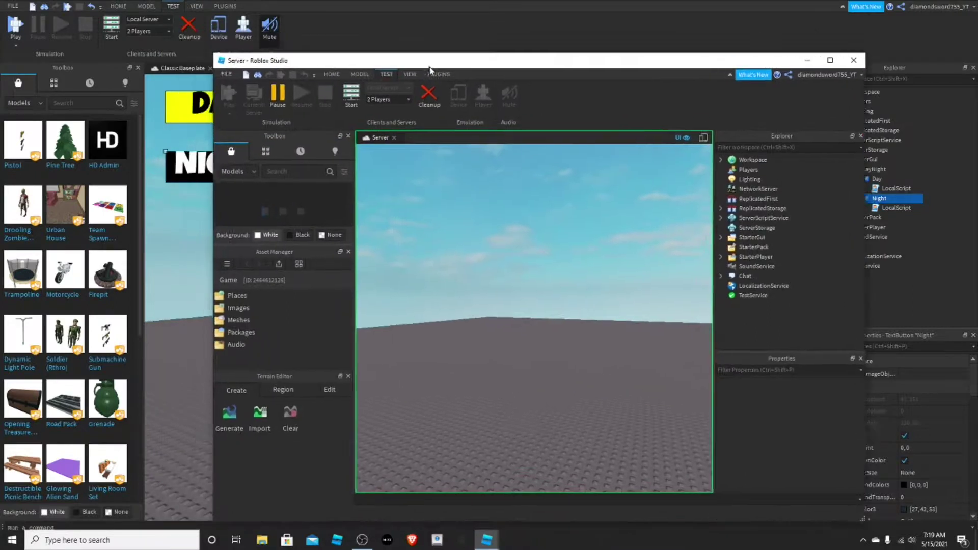
pyautogui.moveTo(350, 42); pyautogui.dragTo(493, 108)
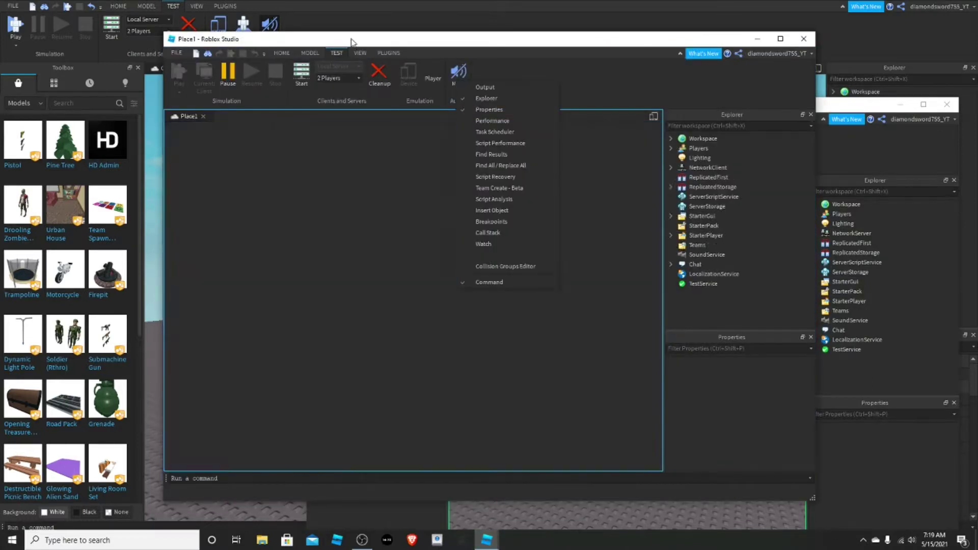
# - Maximize the first client window and orbit the camera in both client windows
pyautogui.click(781, 40)
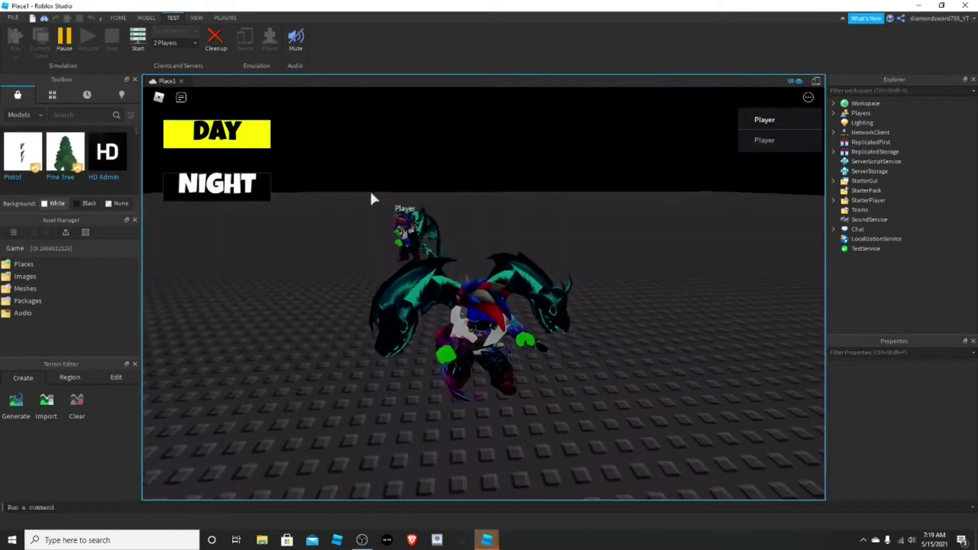
pyautogui.moveTo(370, 190); pyautogui.dragTo(523, 293, button='right')
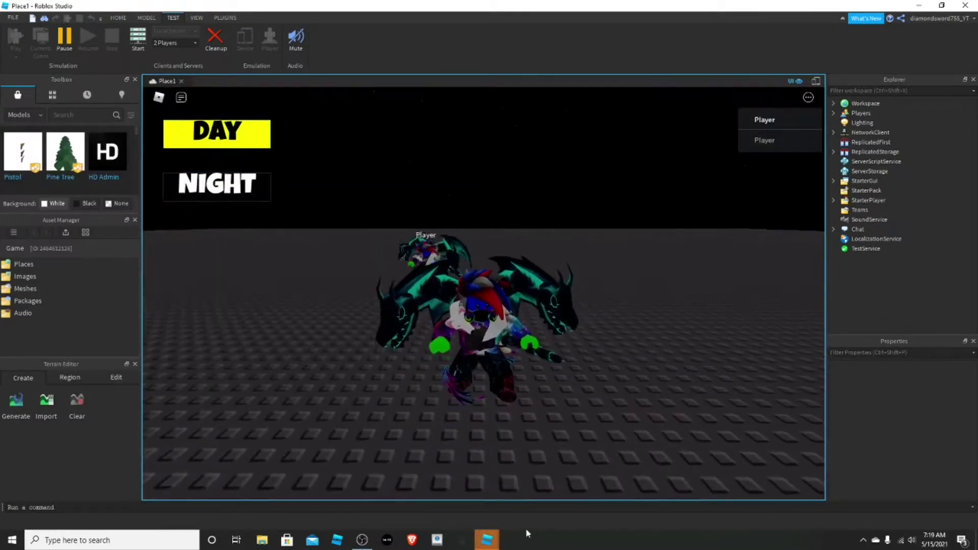
pyautogui.moveTo(486, 540)
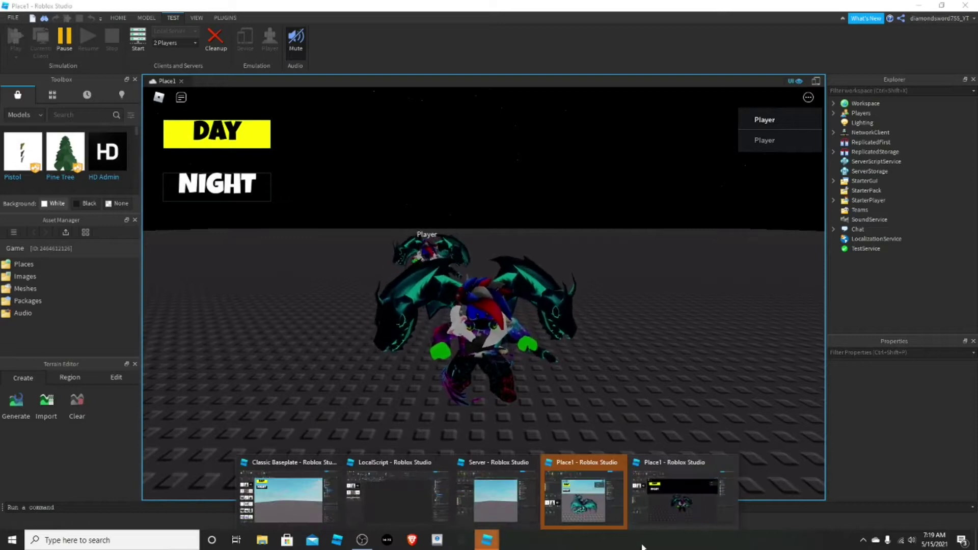
pyautogui.click(655, 497)
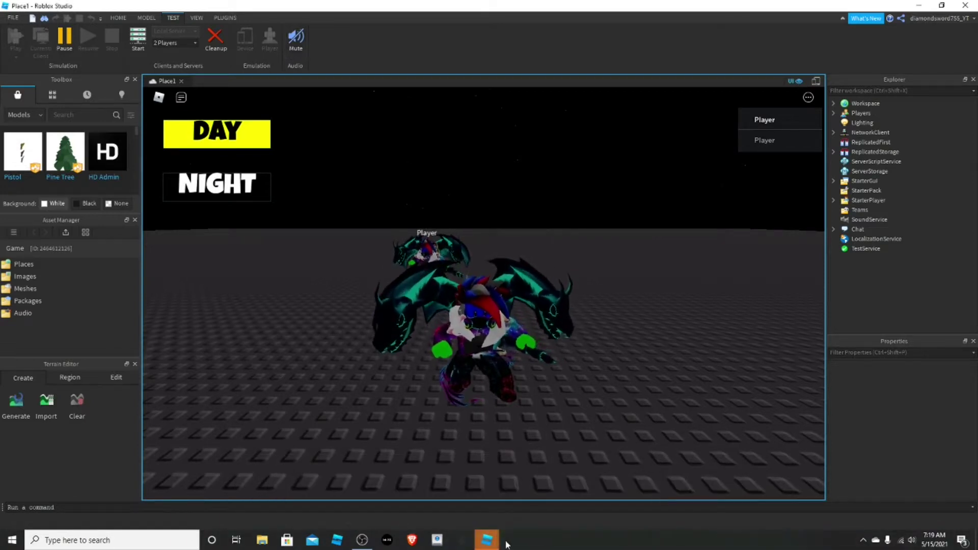
pyautogui.moveTo(487, 540)
pyautogui.click(582, 500)
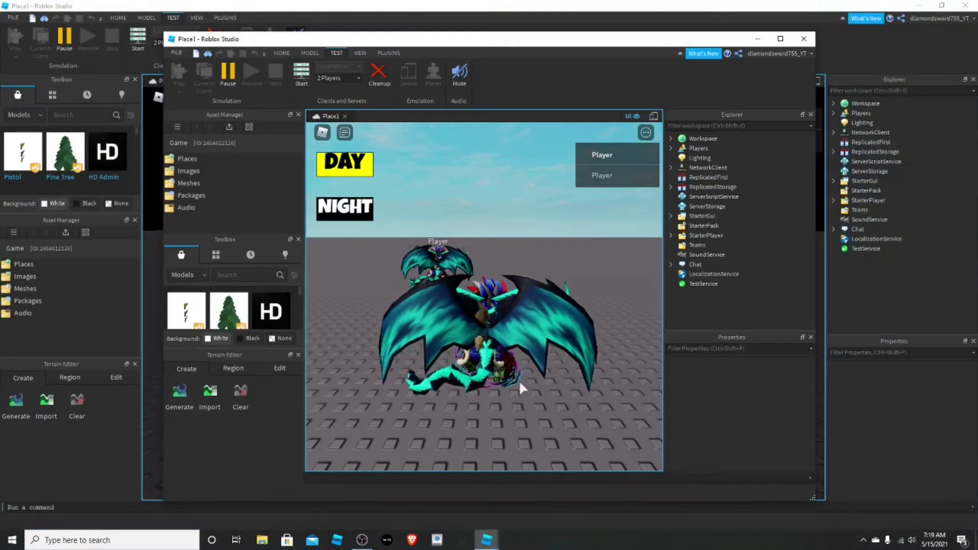
pyautogui.moveTo(519, 379)
pyautogui.mouseDown(button='right')
pyautogui.moveTo(568, 391)
pyautogui.moveTo(590, 368)
pyautogui.mouseUp(button='right')
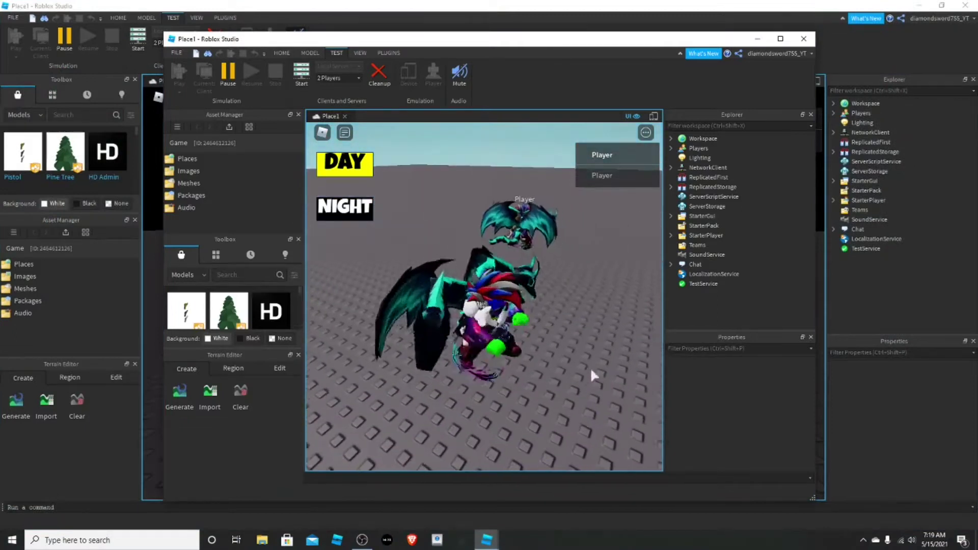
# - Switch one client to NIGHT, compare the other client's lighting, and end the test
pyautogui.click(344, 207)
pyautogui.moveTo(487, 540)
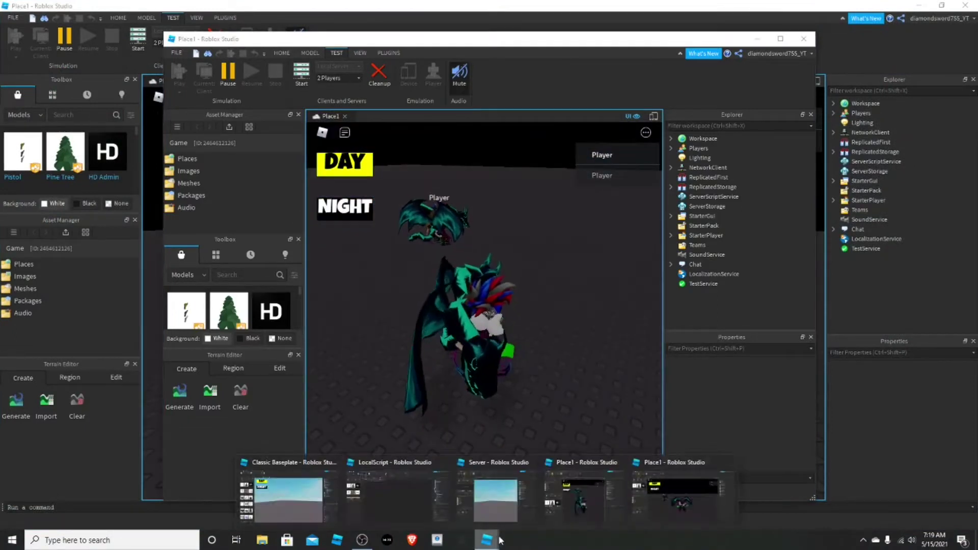
pyautogui.click(680, 500)
pyautogui.click(216, 134)
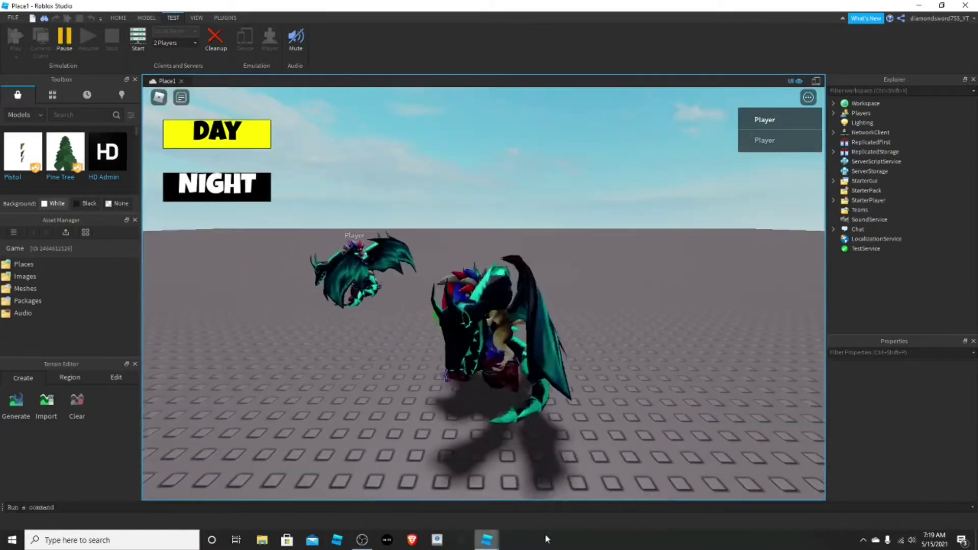
pyautogui.click(488, 539)
pyautogui.click(574, 502)
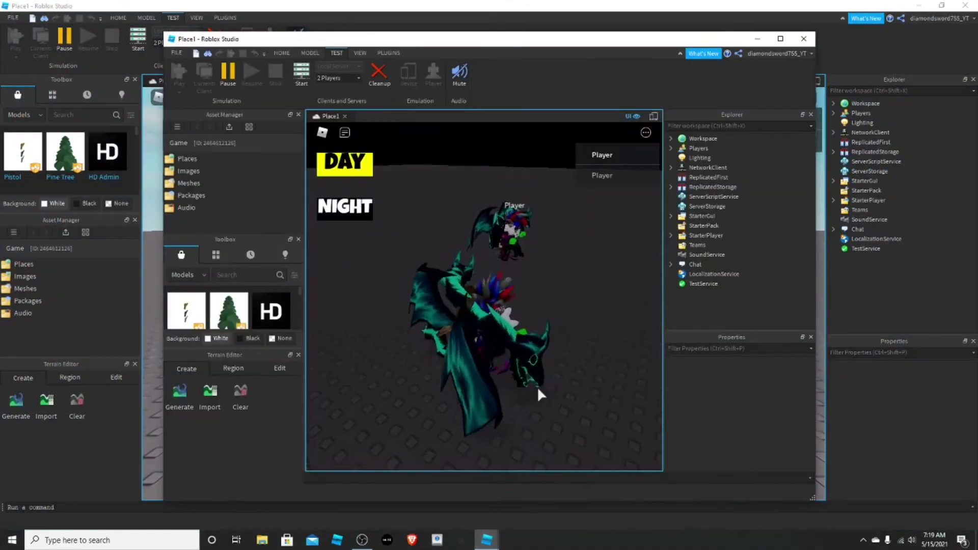
pyautogui.click(379, 74)
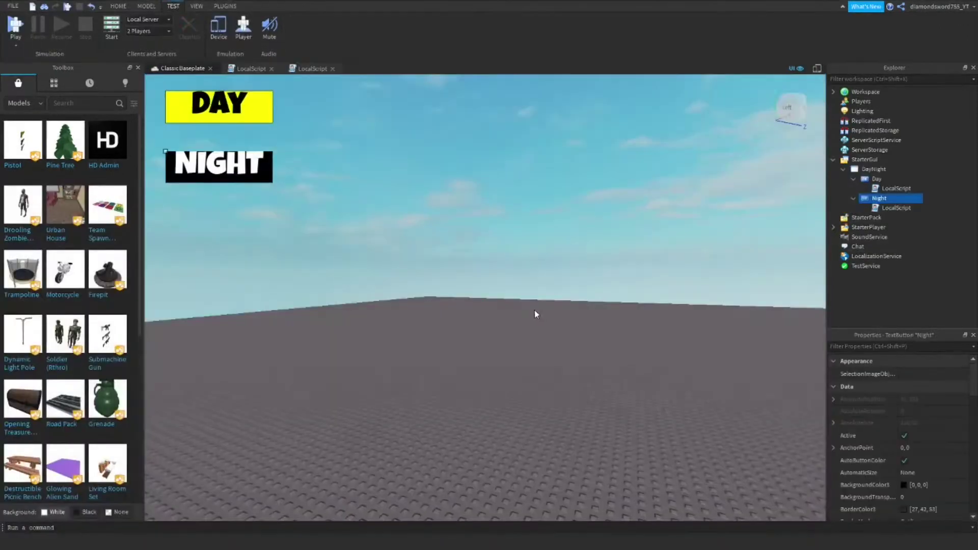
pyautogui.moveTo(534, 310)
pyautogui.mouseDown(button='right')
pyautogui.moveTo(471, 310)
pyautogui.moveTo(458, 291)
pyautogui.moveTo(467, 293)
pyautogui.mouseUp(button='right')
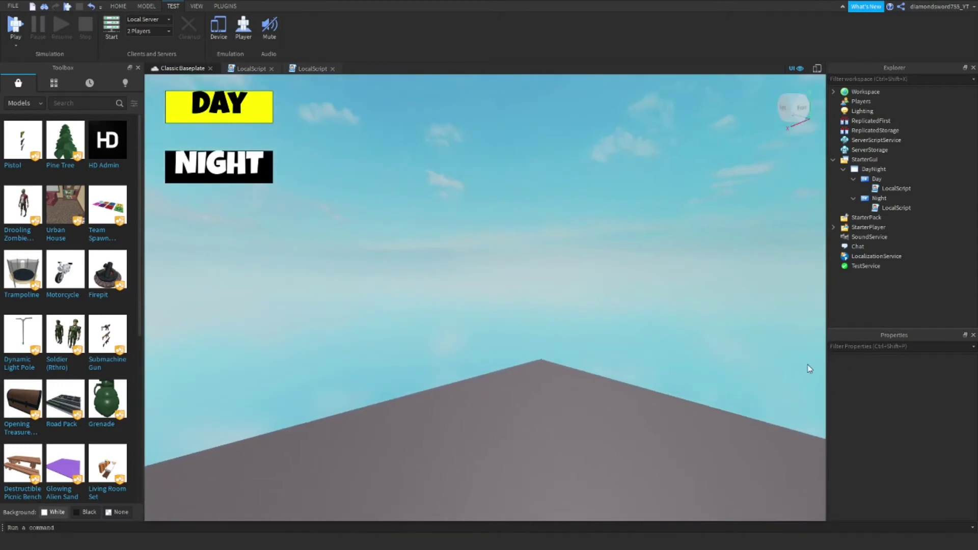